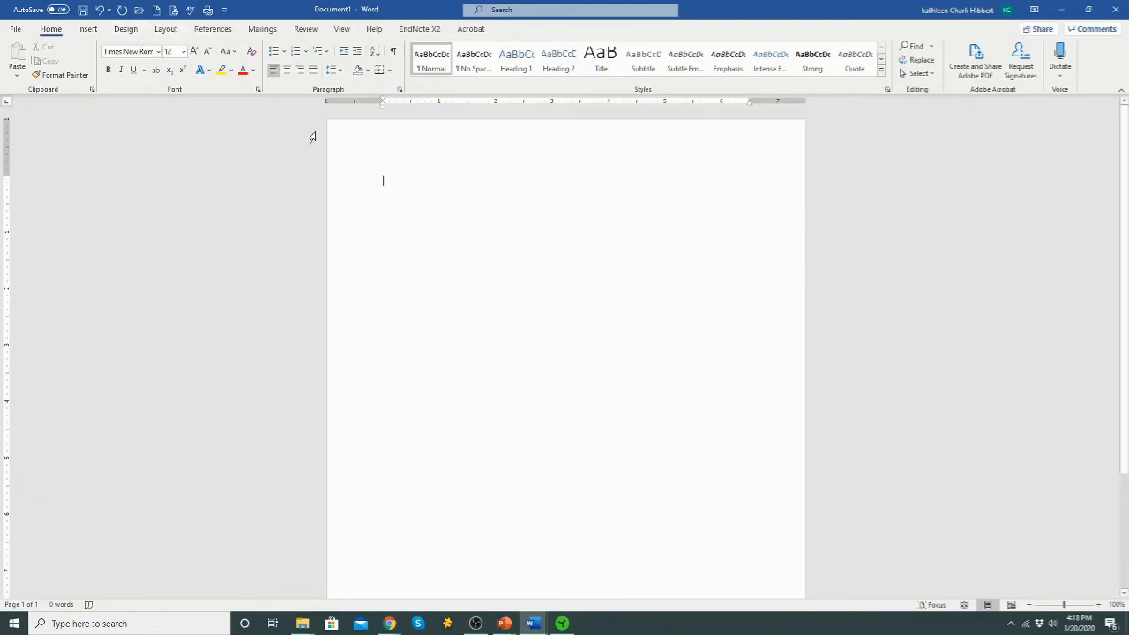
Type five short 'aaaaa' placeholder lines and put the cursor at the end of the first line
text(aaaa)
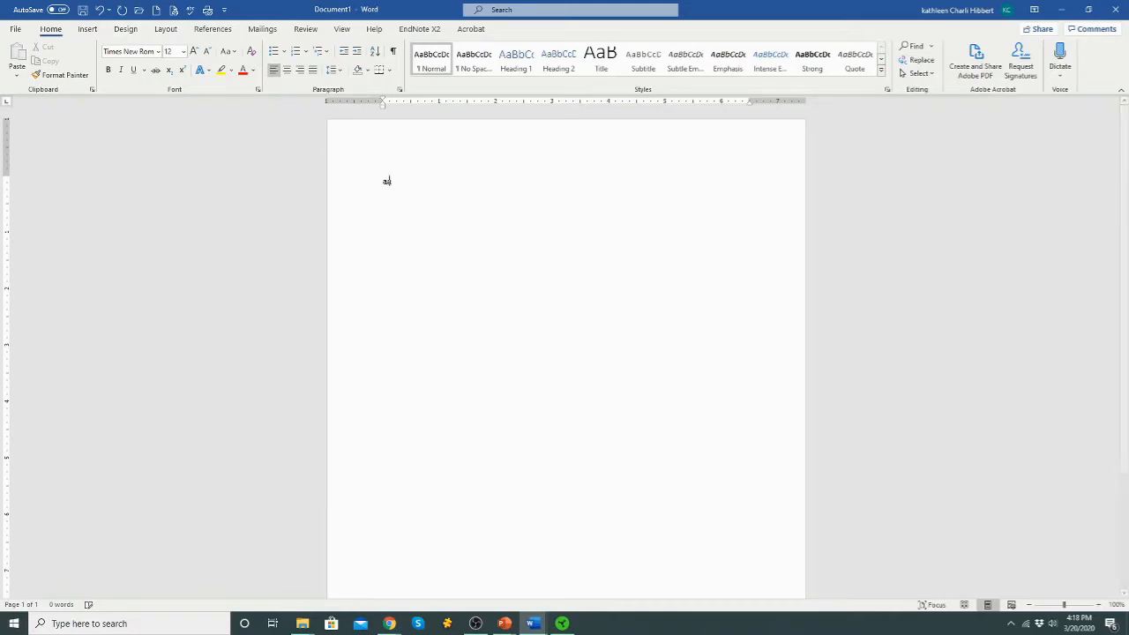
text(a)
key(Return)
text(aaaaa)
key(Return)
text(aaaaa)
key(Return)
text(aaaaa)
key(Return)
text(aaaaaa)
key(Return)
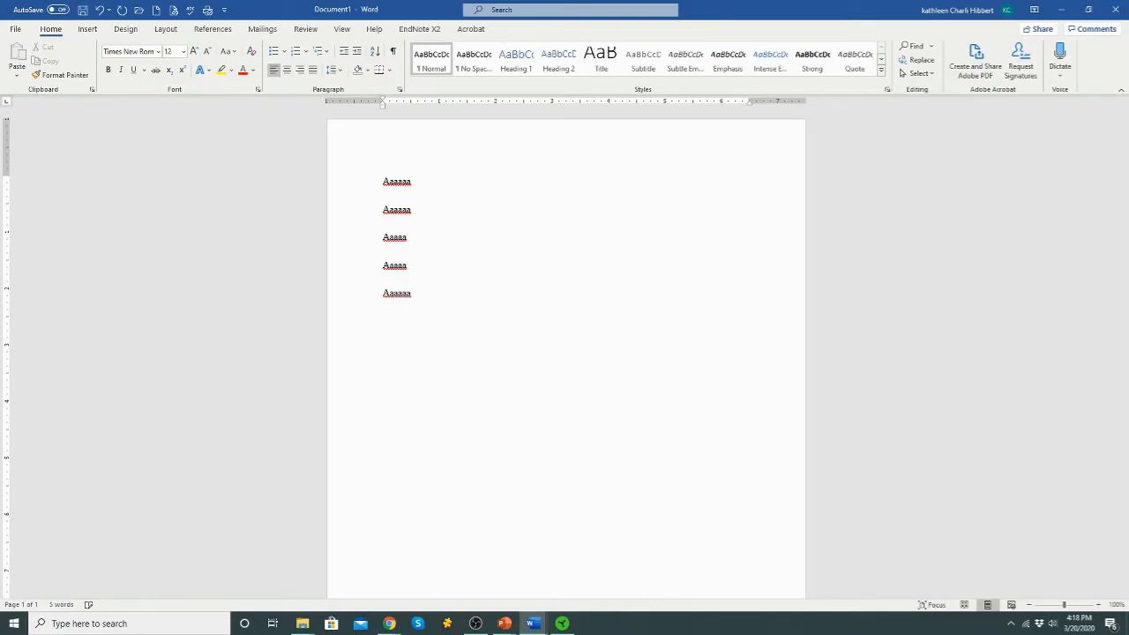
click(418, 182)
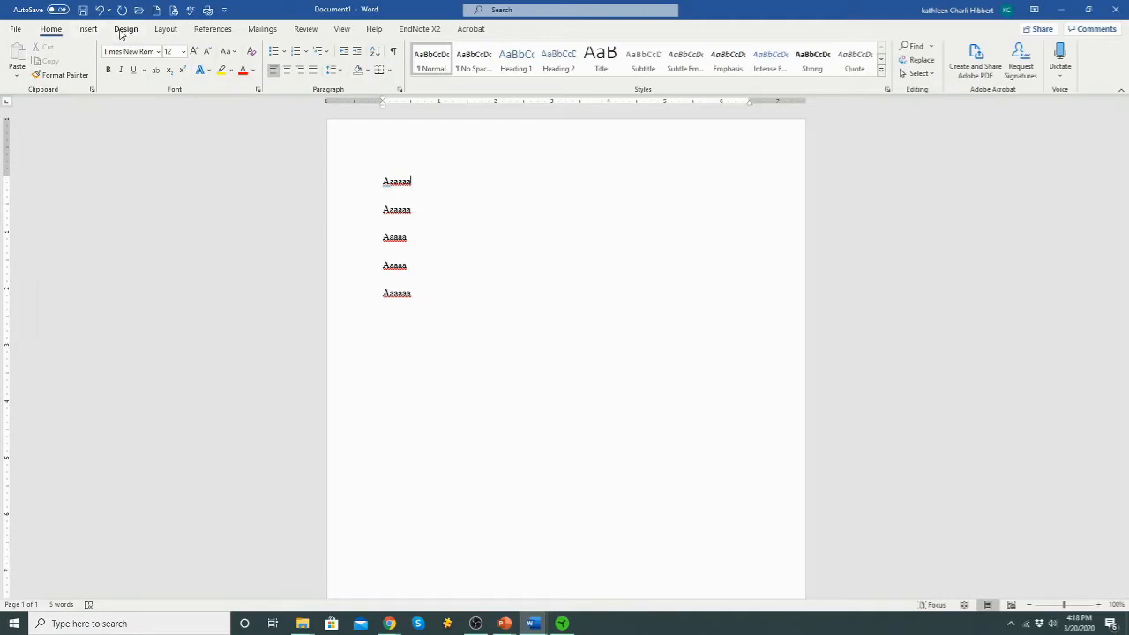
Try Spacing After values on the first line, ranging 6, 12 and 36 pt, ending at 0 pt
click(165, 29)
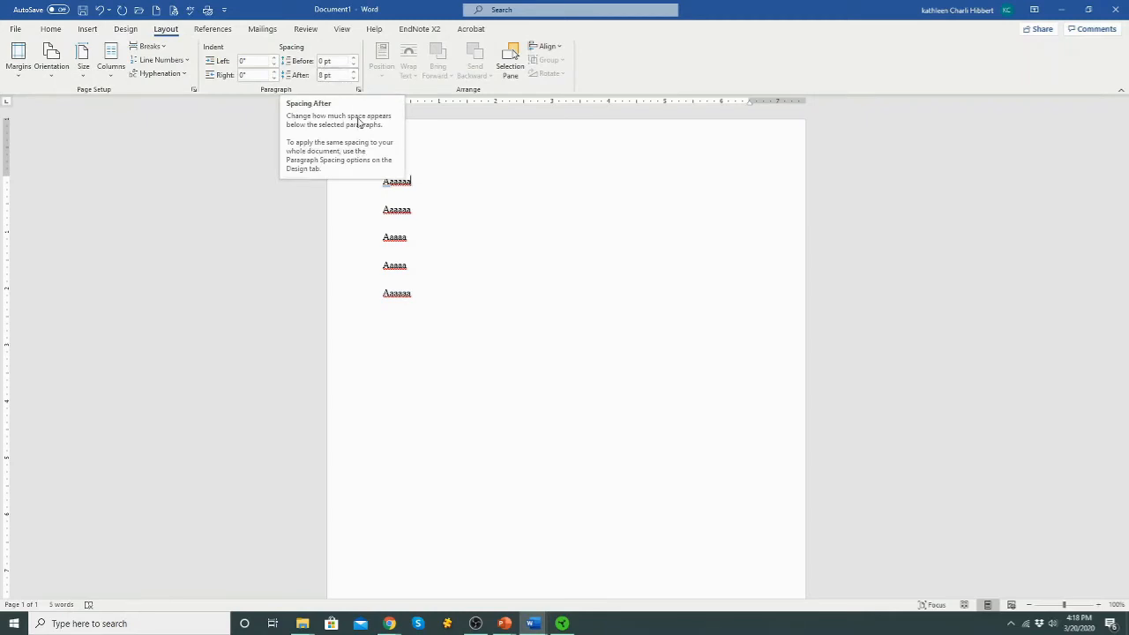
click(353, 79)
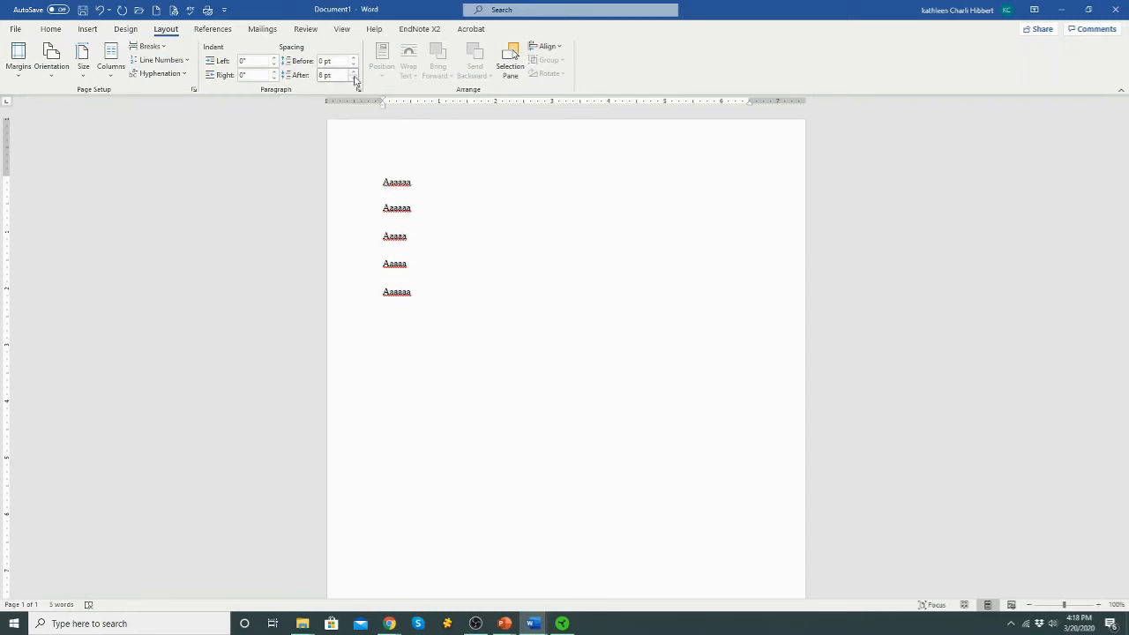
click(354, 78)
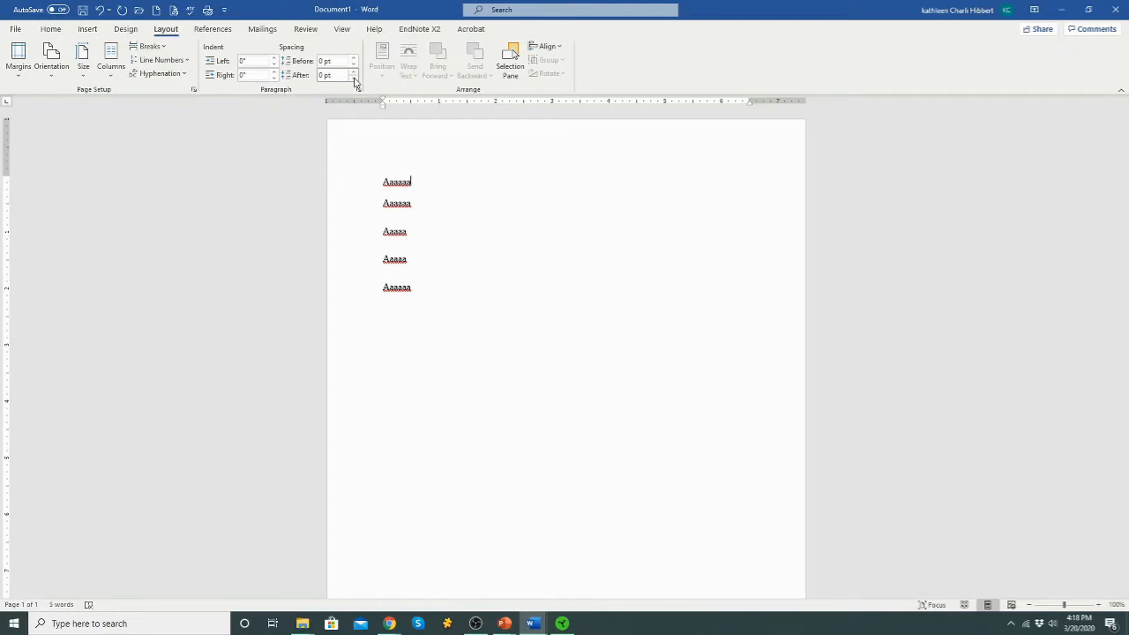
click(355, 73)
click(355, 72)
click(355, 73)
click(354, 72)
click(355, 73)
click(354, 72)
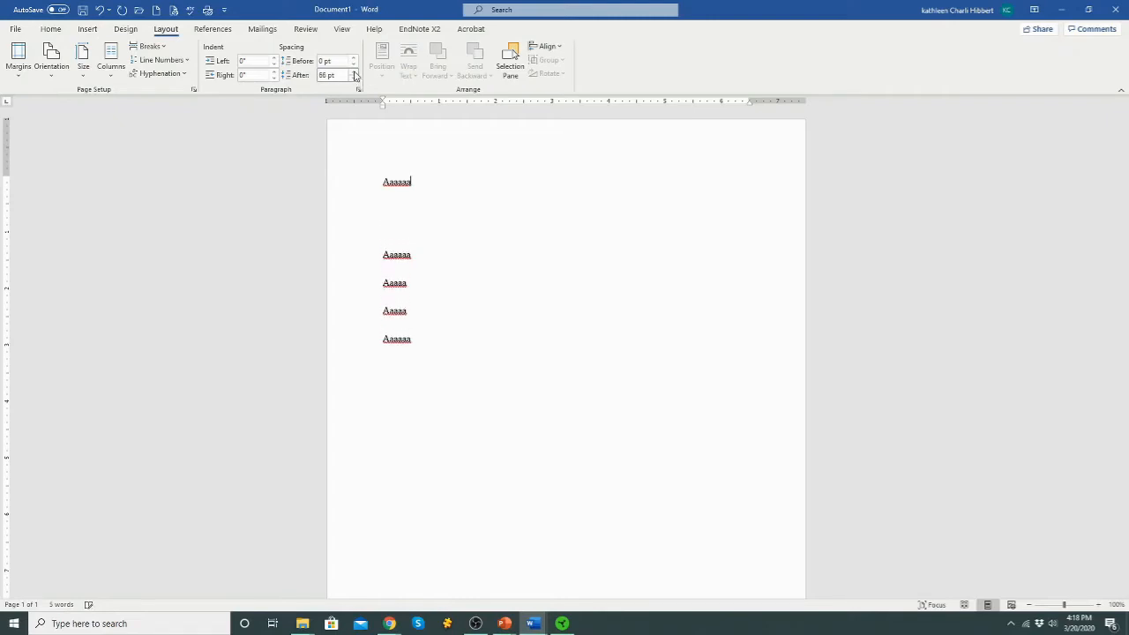
click(354, 79)
click(354, 79)
click(355, 79)
click(355, 80)
click(354, 79)
click(355, 79)
click(354, 80)
click(354, 79)
click(354, 79)
click(354, 80)
Set Spacing After to 0 pt on all five lines, then delete them all
drag(416, 290, 353, 171)
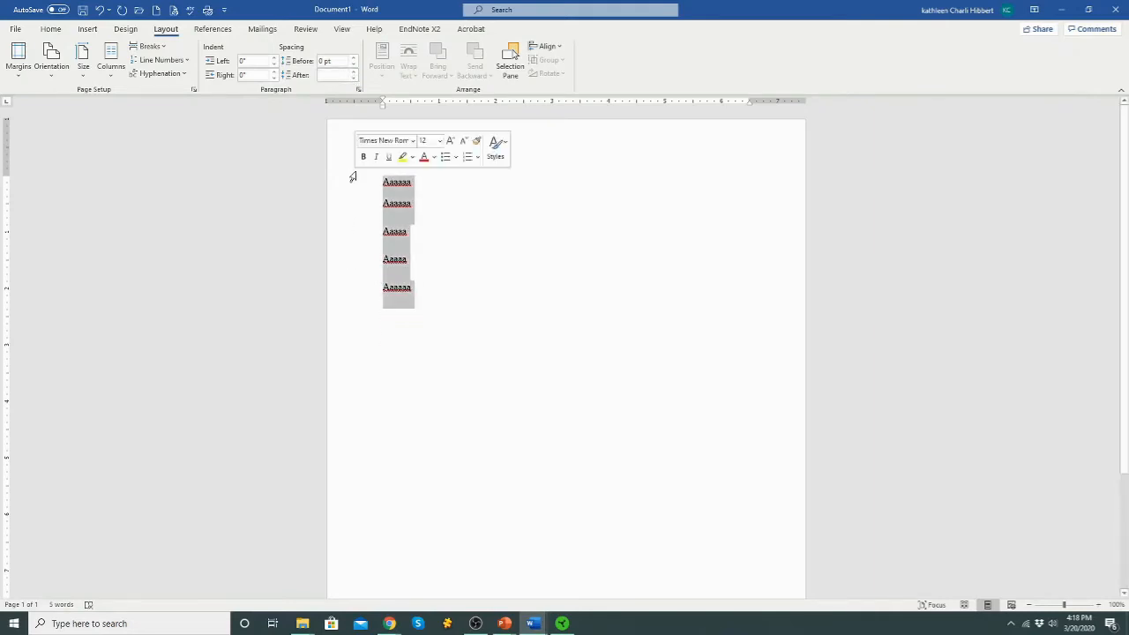
click(354, 79)
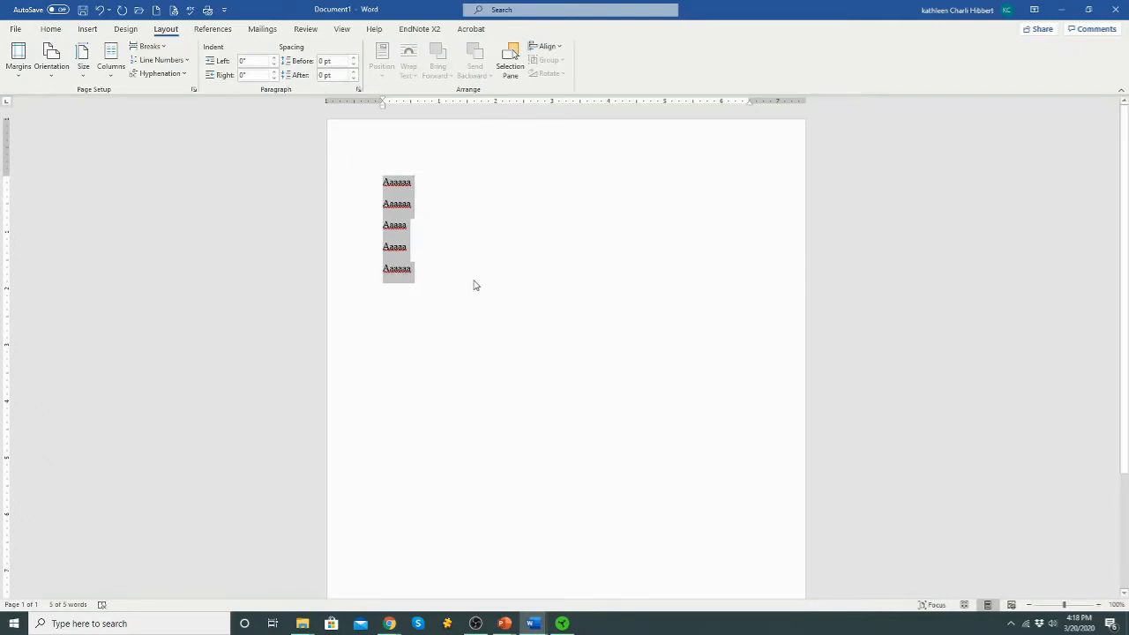
drag(432, 272, 380, 168)
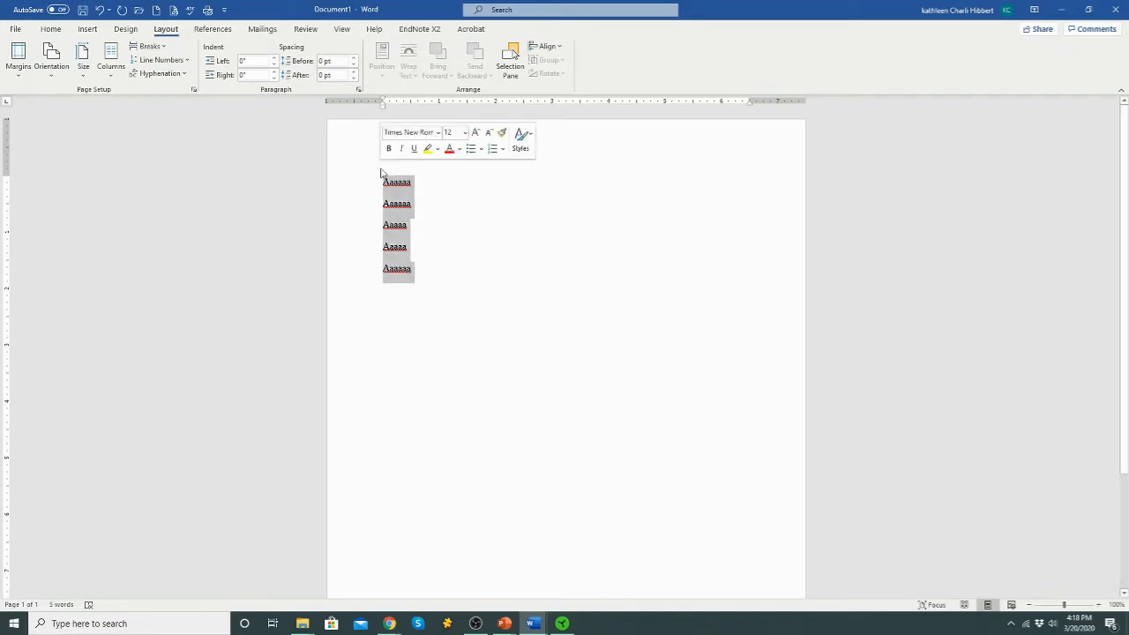
key(Delete)
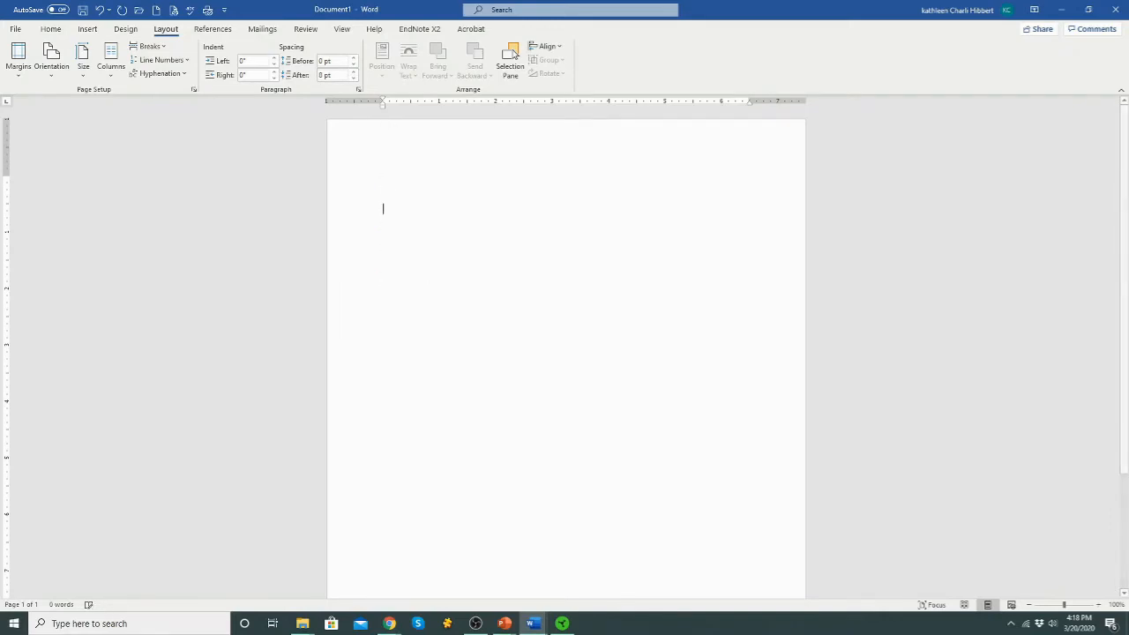
Type the title 'APA Title Page', the author's name and 'University of California, Irvine'
click(386, 173)
key(Return)
key(Return)
key(Return)
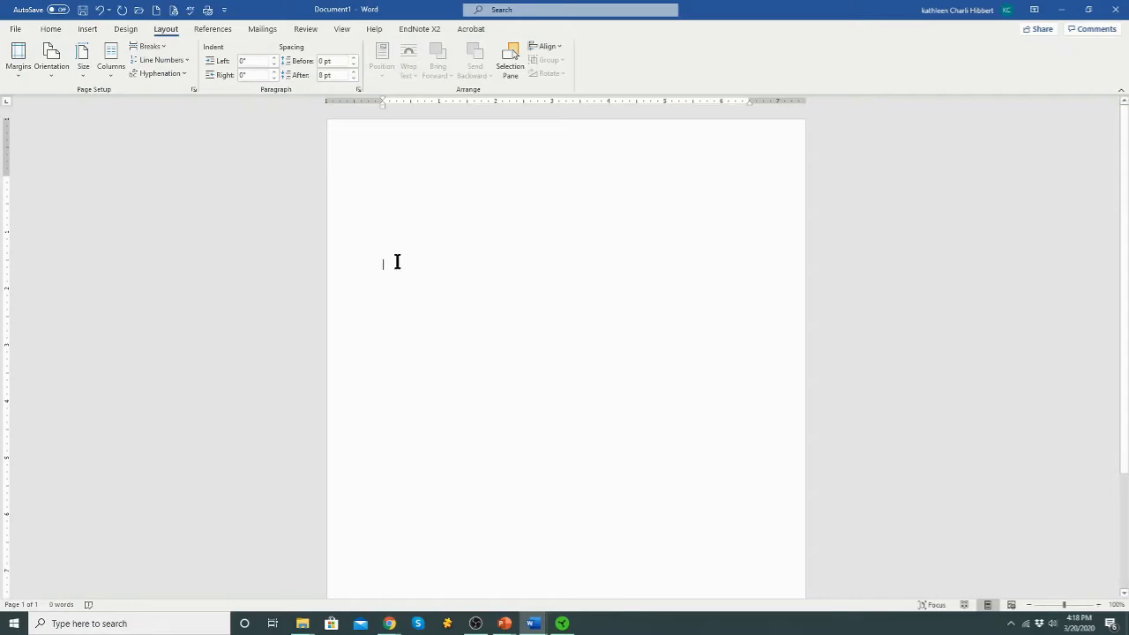
text(APA Ti)
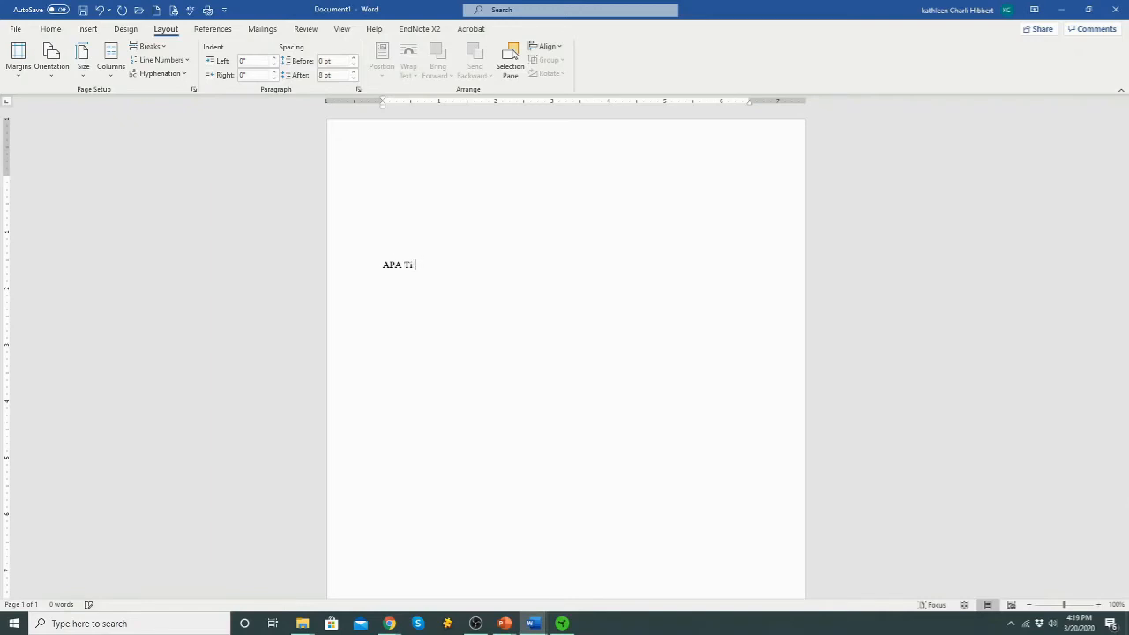
text(tle Page)
text(Univers)
text(ity Affi)
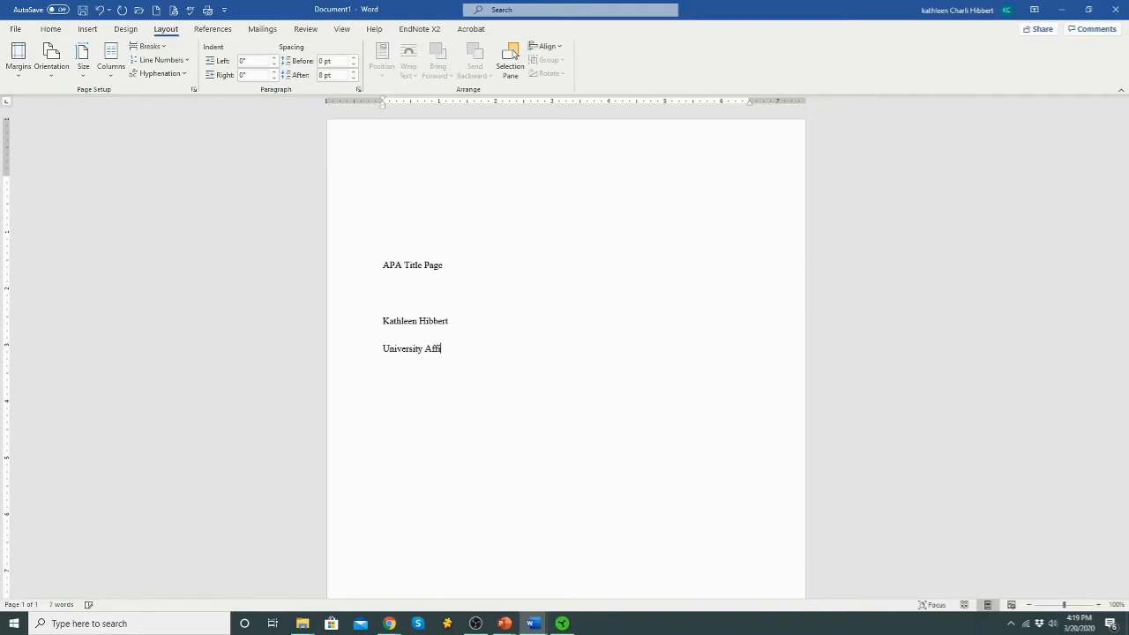
text(liation)
key(BackSpace)
key(BackSpace)
key(BackSpace)
key(BackSpace)
key(BackSpace)
key(BackSpace)
key(BackSpace)
key(BackSpace)
key(BackSpace)
key(BackSpace)
key(BackSpace)
key(BackSpace)
key(BackSpace)
key(BackSpace)
key(BackSpace)
key(BackSpace)
key(BackSpace)
key(BackSpace)
key(BackSpace)
key(BackSpace)
text(University of California, Irvine)
Add the 'Dr. XXX', 'Course' and 'Due Date' lines below on separate lines
key(Return)
text(Dr. XXX)
key(Return)
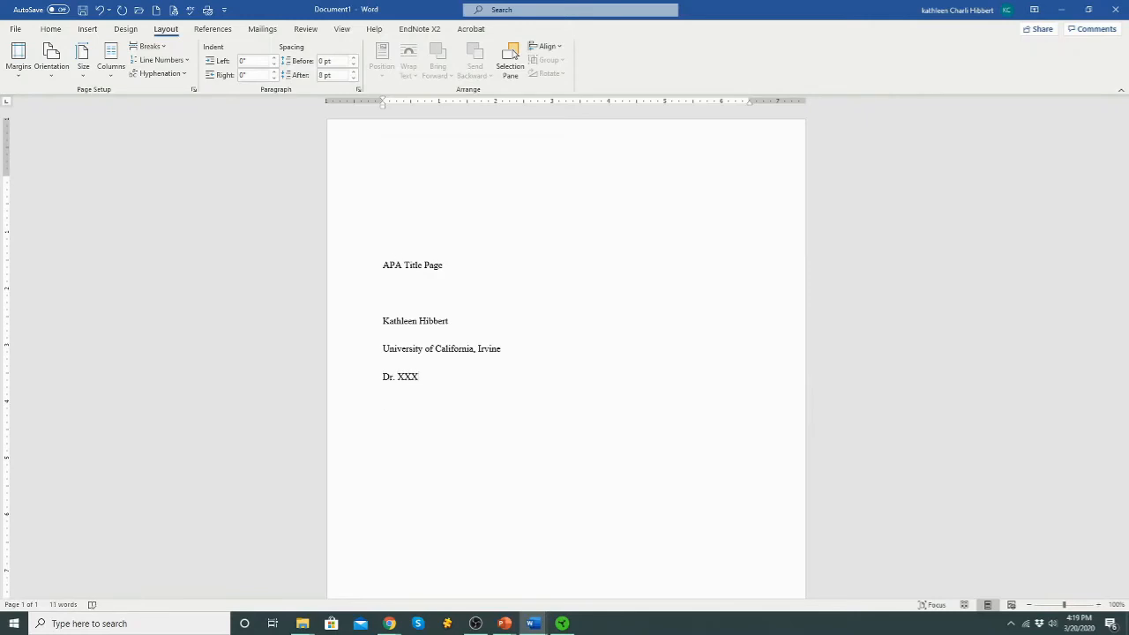
text(Course)
key(Return)
text(Due Date)
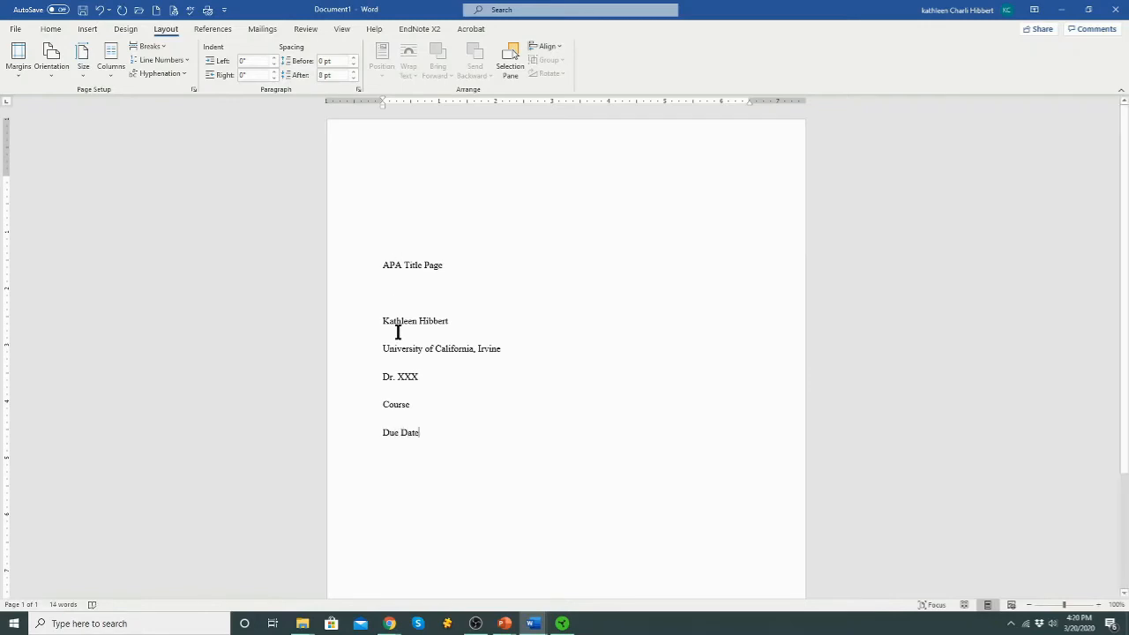
Set Spacing After to 0 pt on all the title page lines
drag(409, 423, 373, 250)
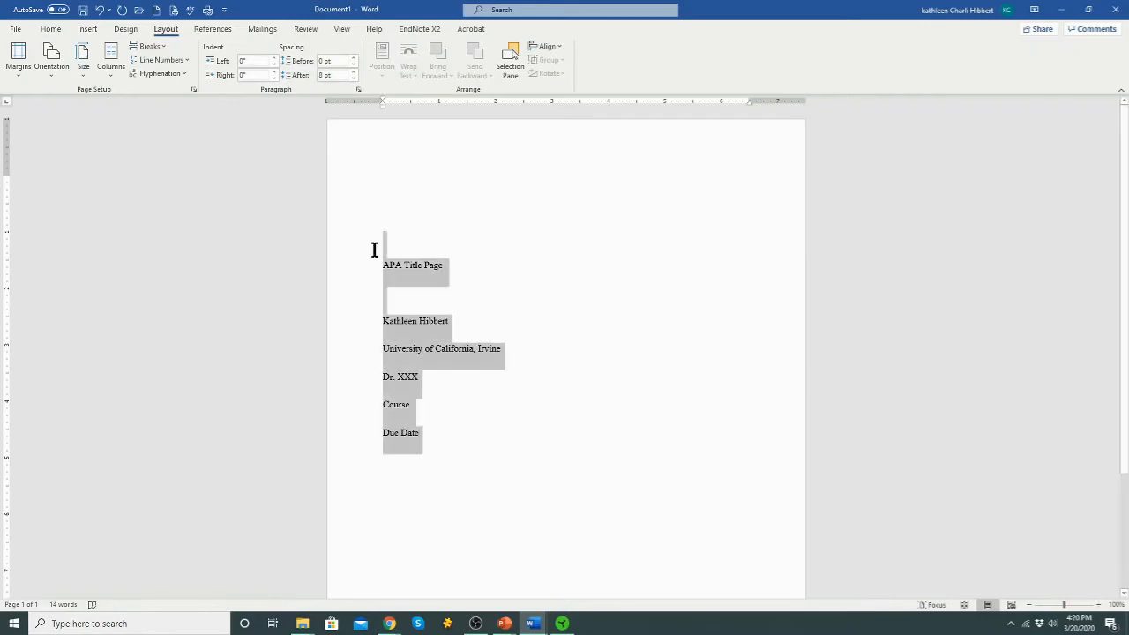
click(354, 78)
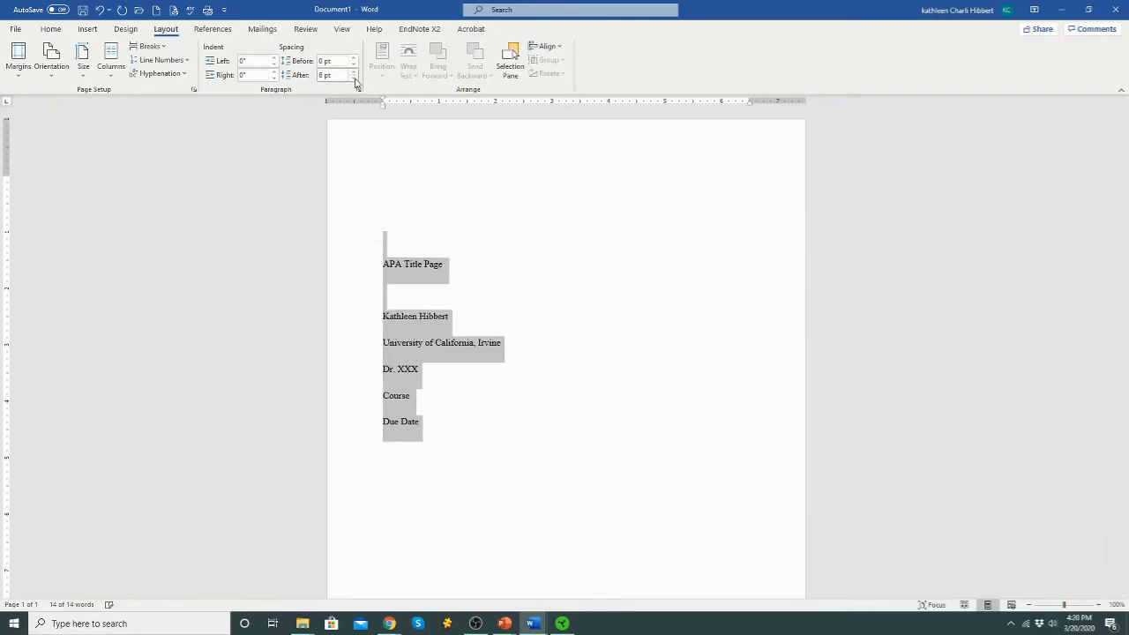
click(354, 79)
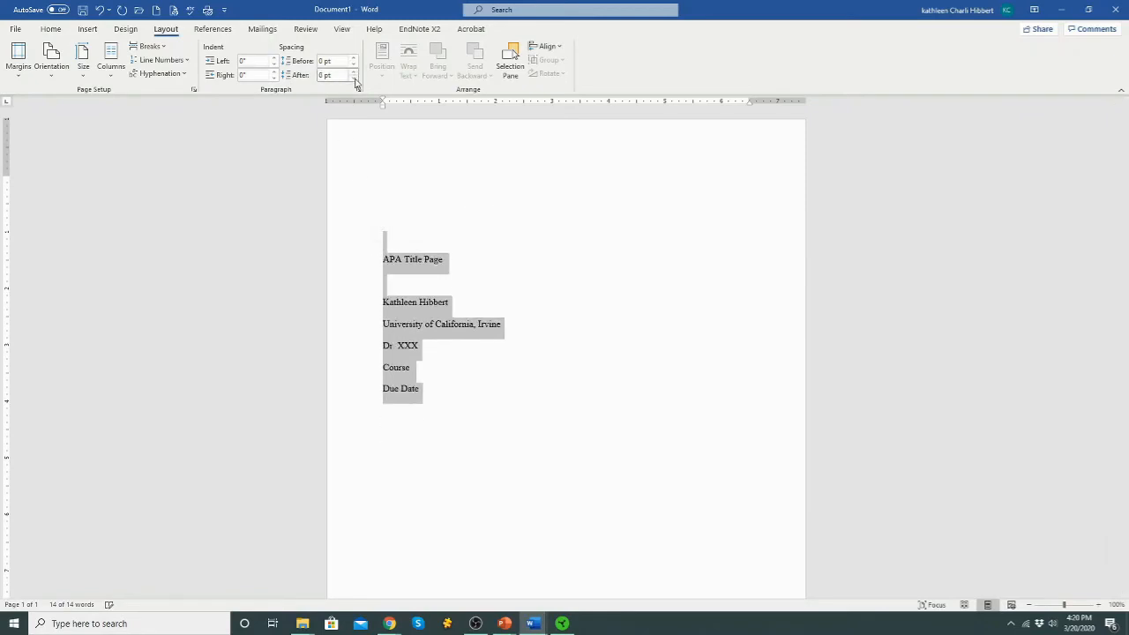
click(405, 265)
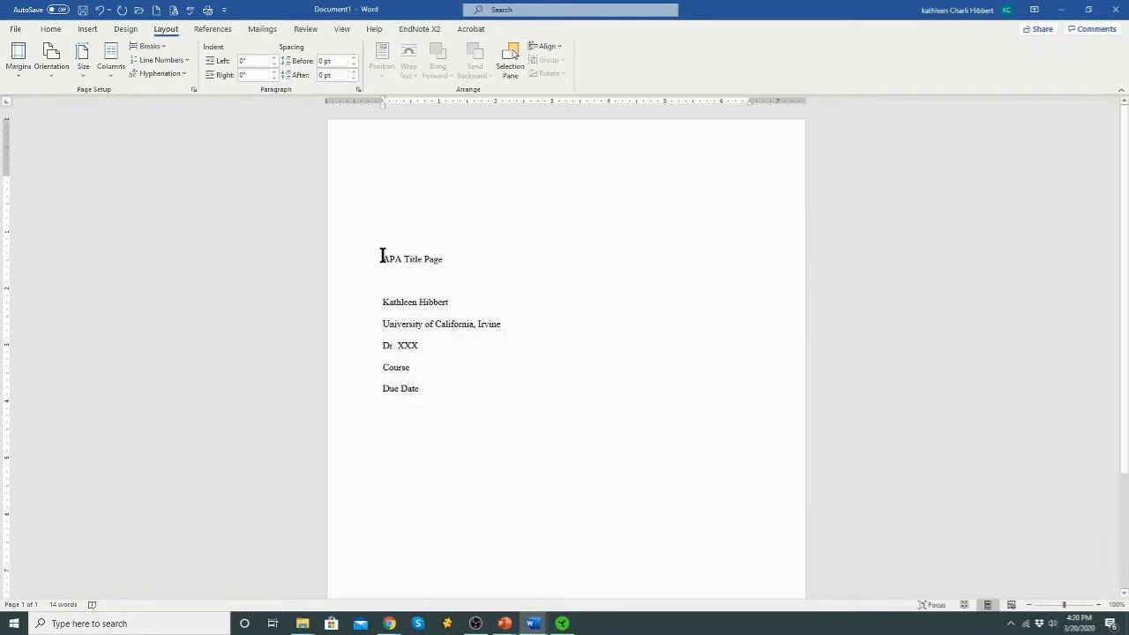
Make the 'APA Title Page' line bold
drag(383, 255, 454, 258)
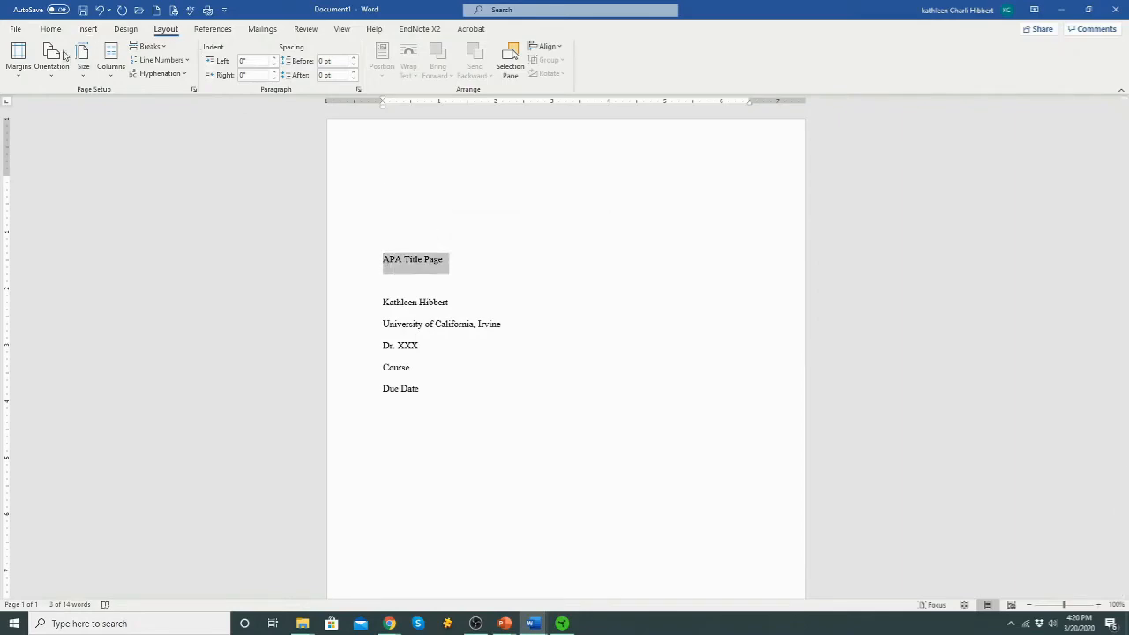
click(16, 30)
click(13, 30)
click(50, 29)
click(108, 71)
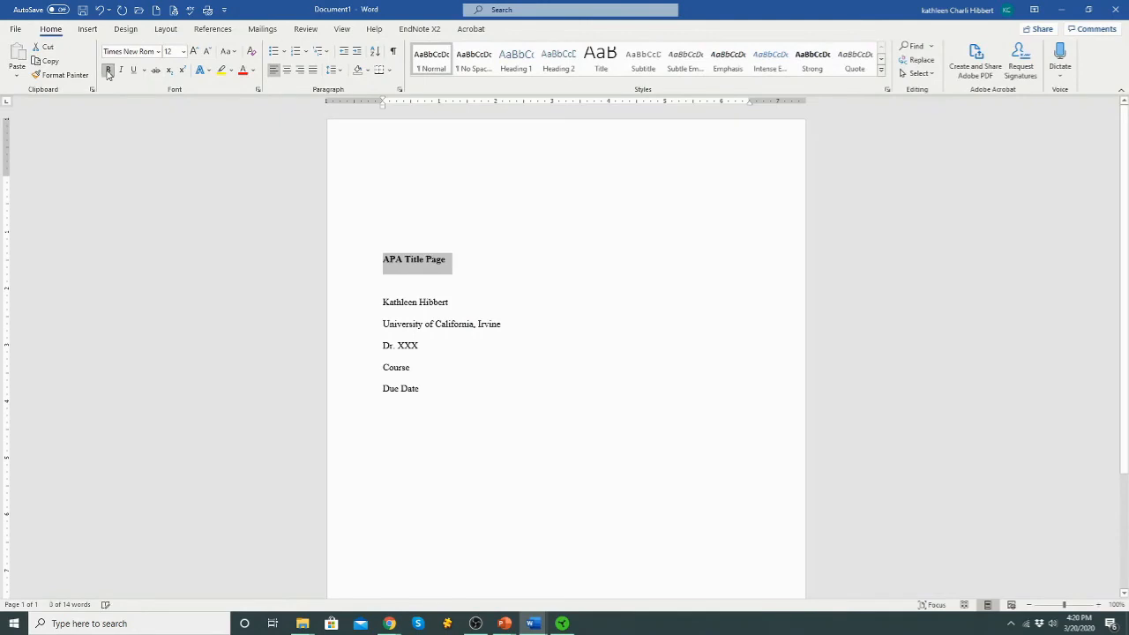
Center all the title page lines
mouse_move(366, 262)
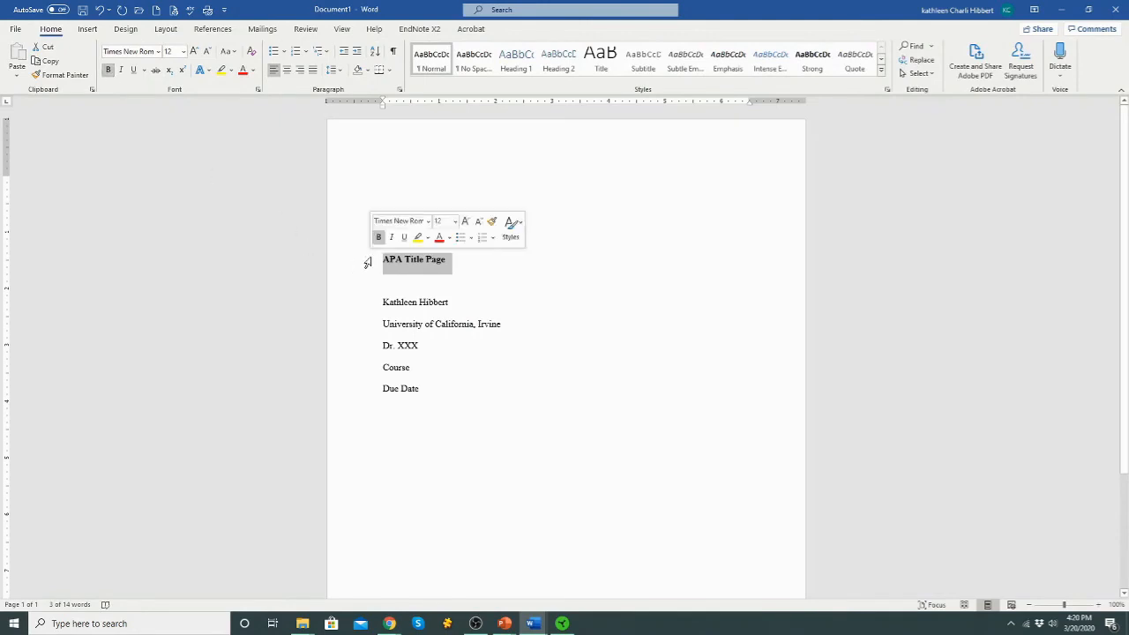
drag(385, 261, 421, 391)
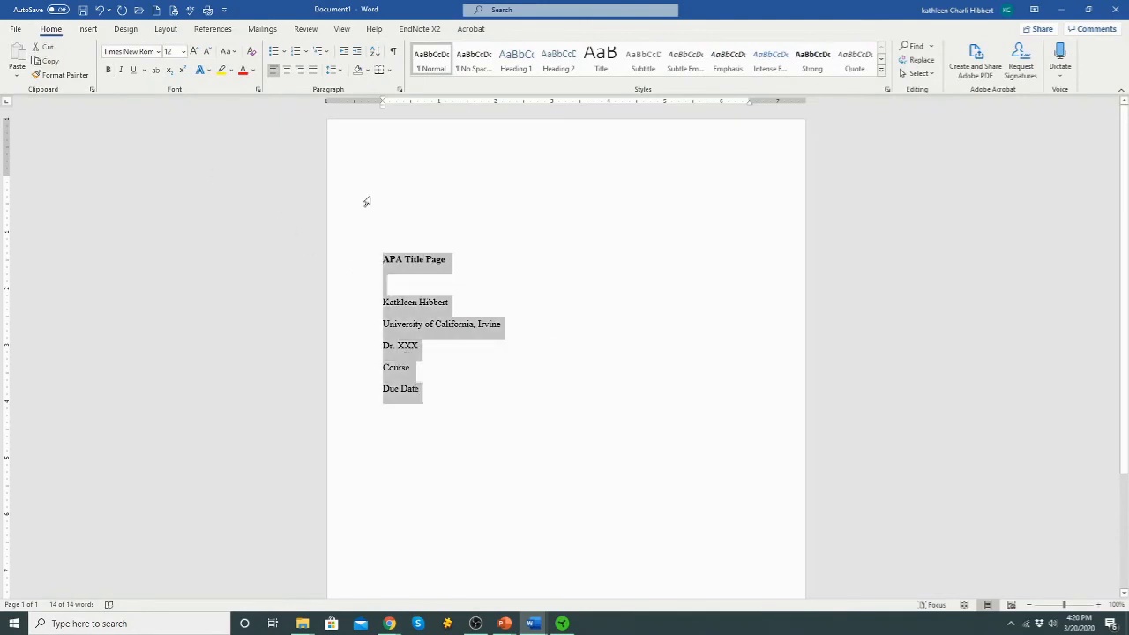
click(287, 70)
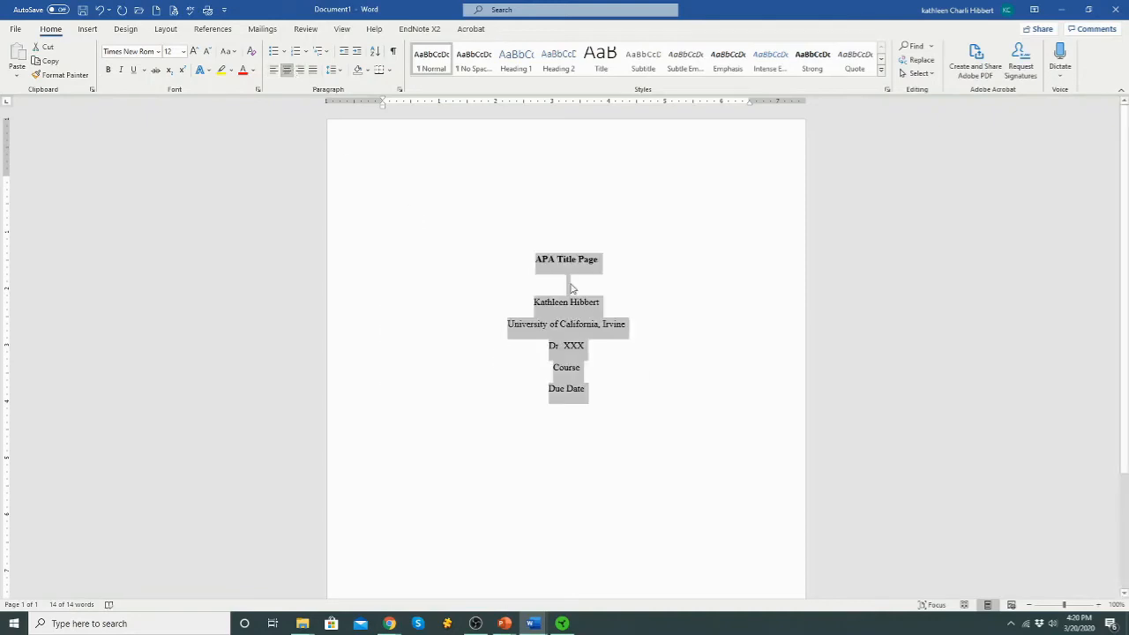
click(661, 303)
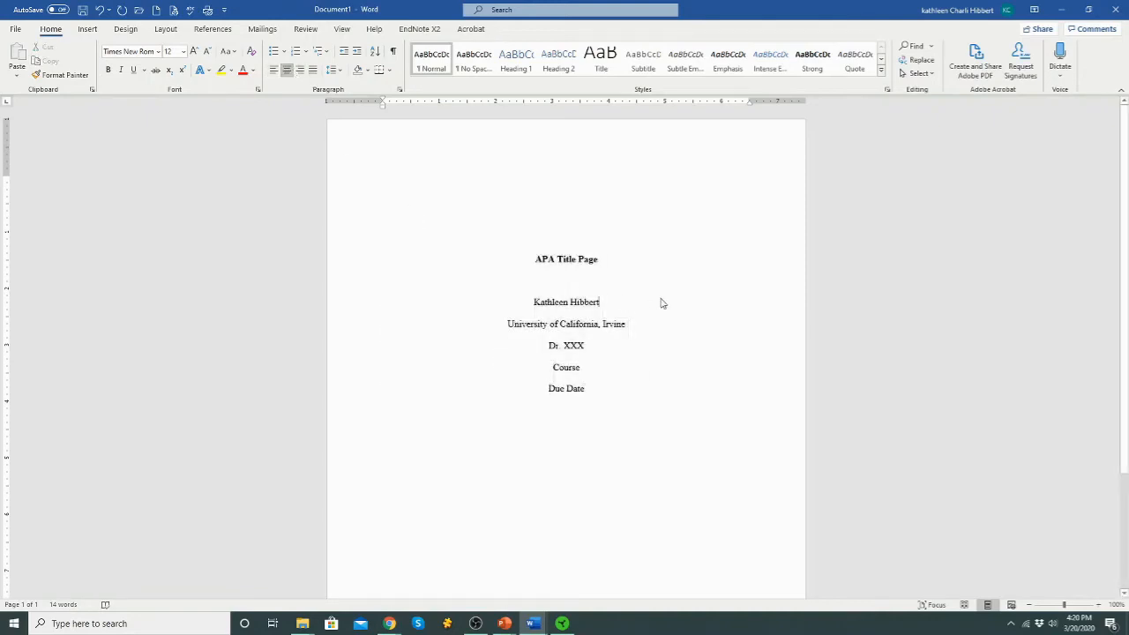
click(531, 132)
Open the page header and type 'RUNNING HEAD'
double_click(531, 133)
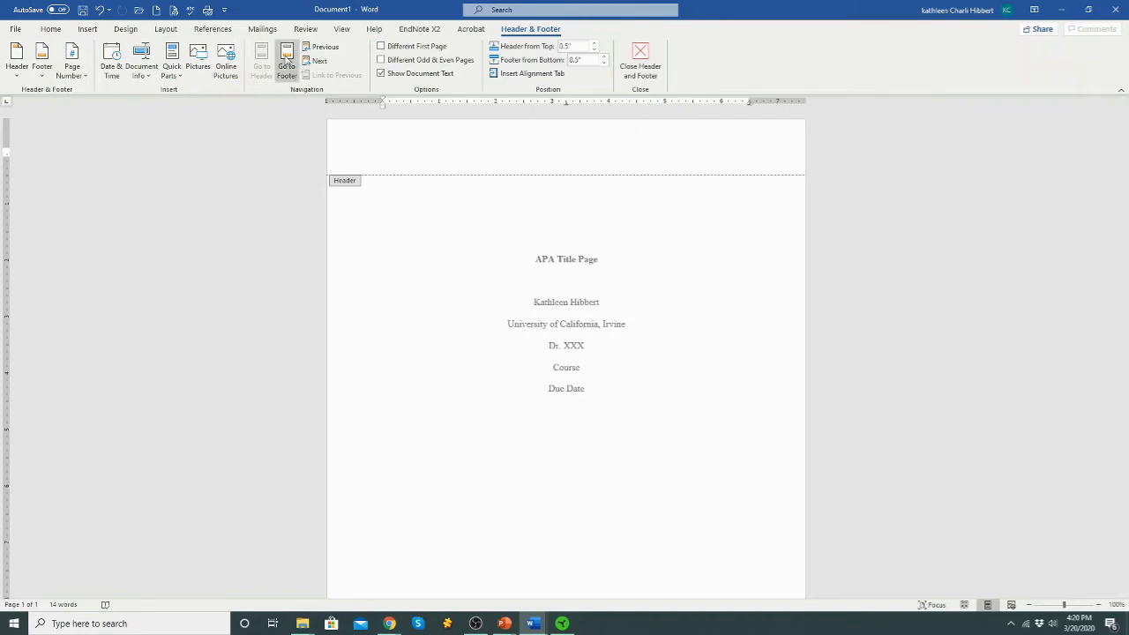
click(87, 30)
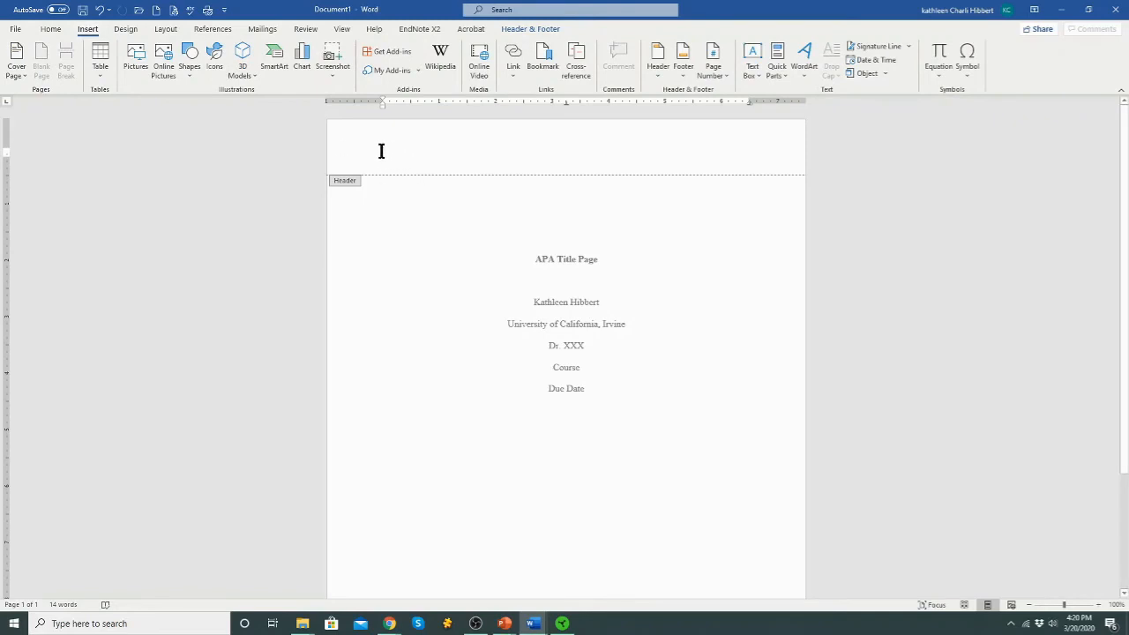
text(r)
text(RUNNING HEAD)
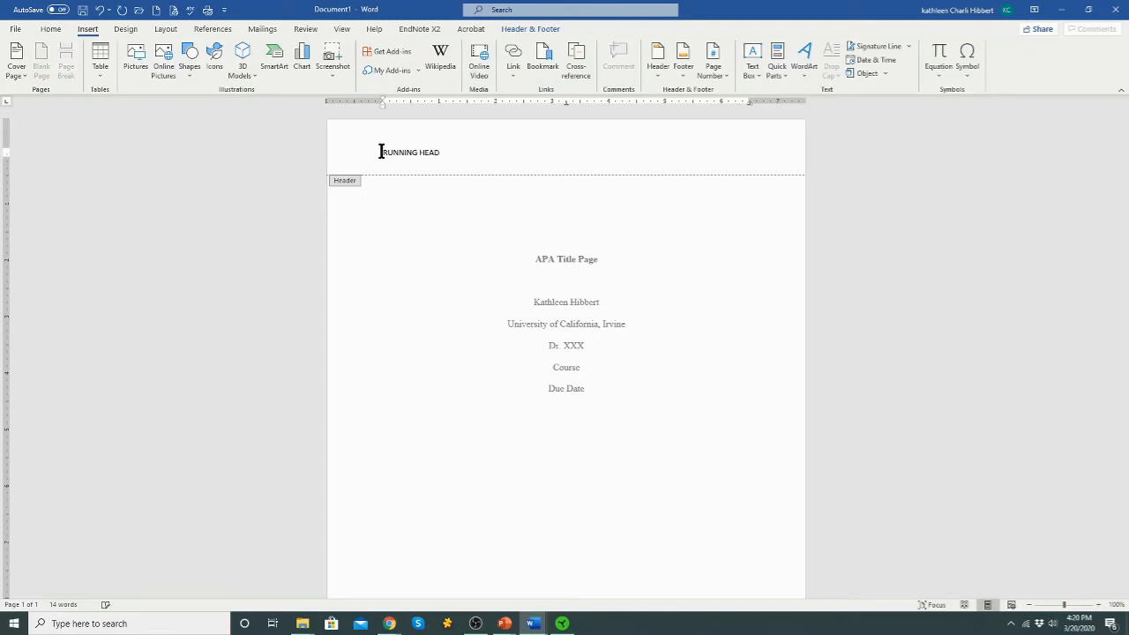
Format RUNNING HEAD in Times New Roman 12 pt and tab to the header's right side
triple_click(410, 153)
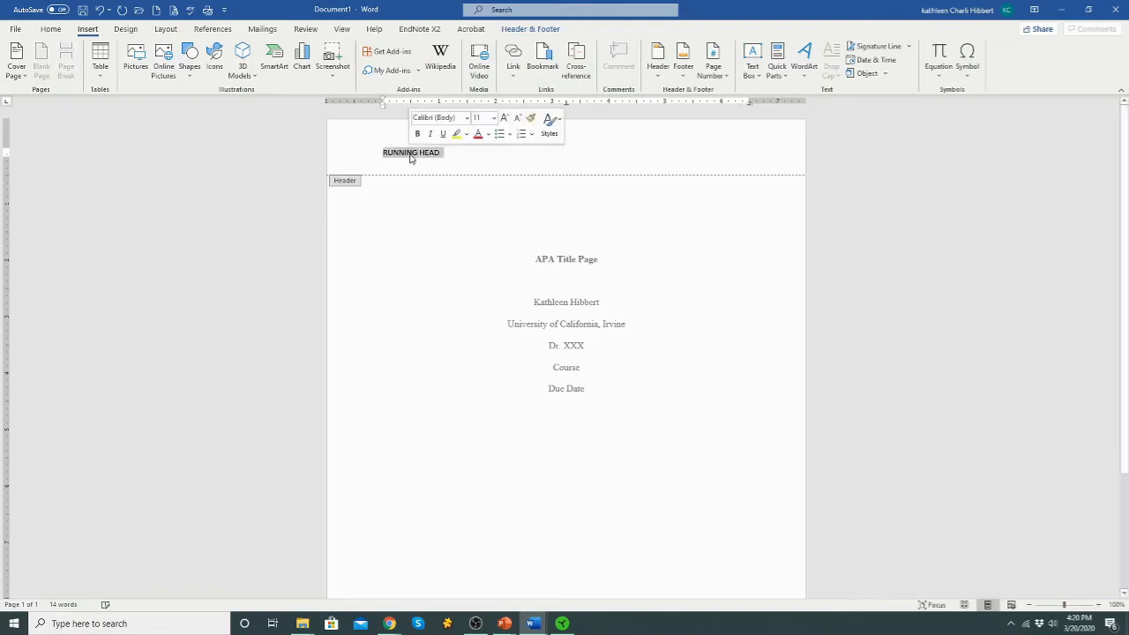
click(426, 114)
text(Times New Rom)
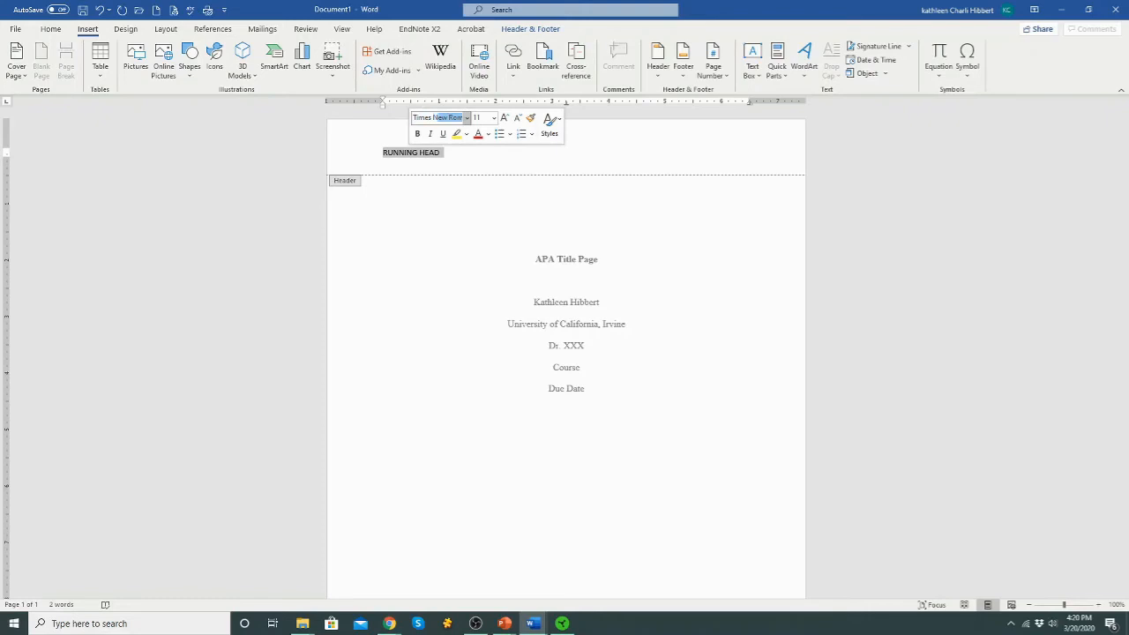
key(Return)
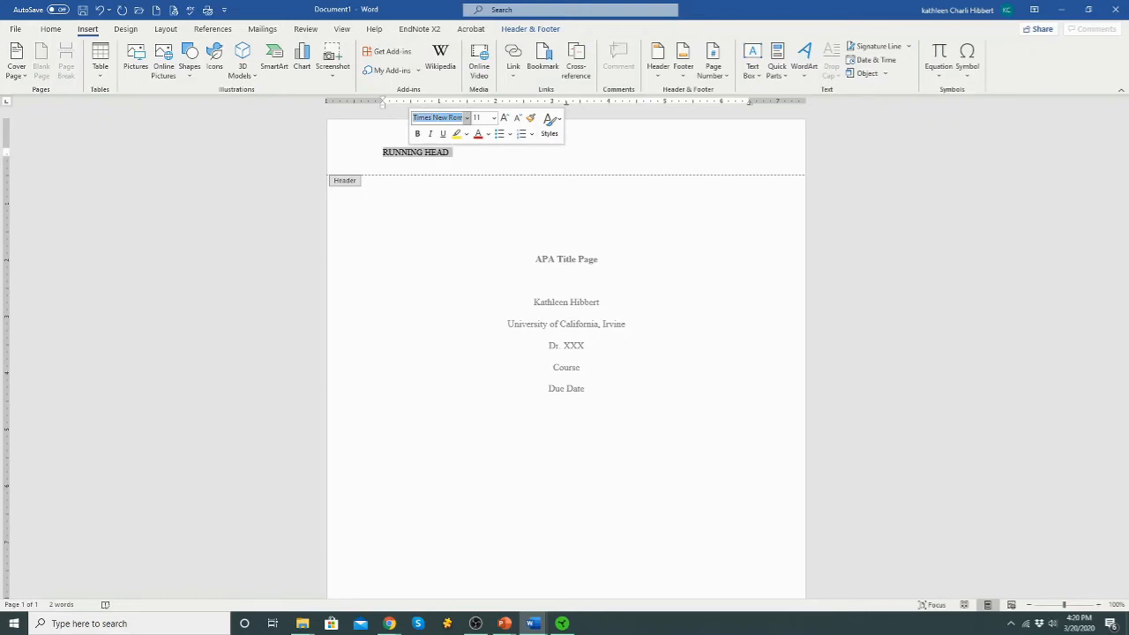
key(Tab)
text(12)
key(shift+Tab)
click(467, 153)
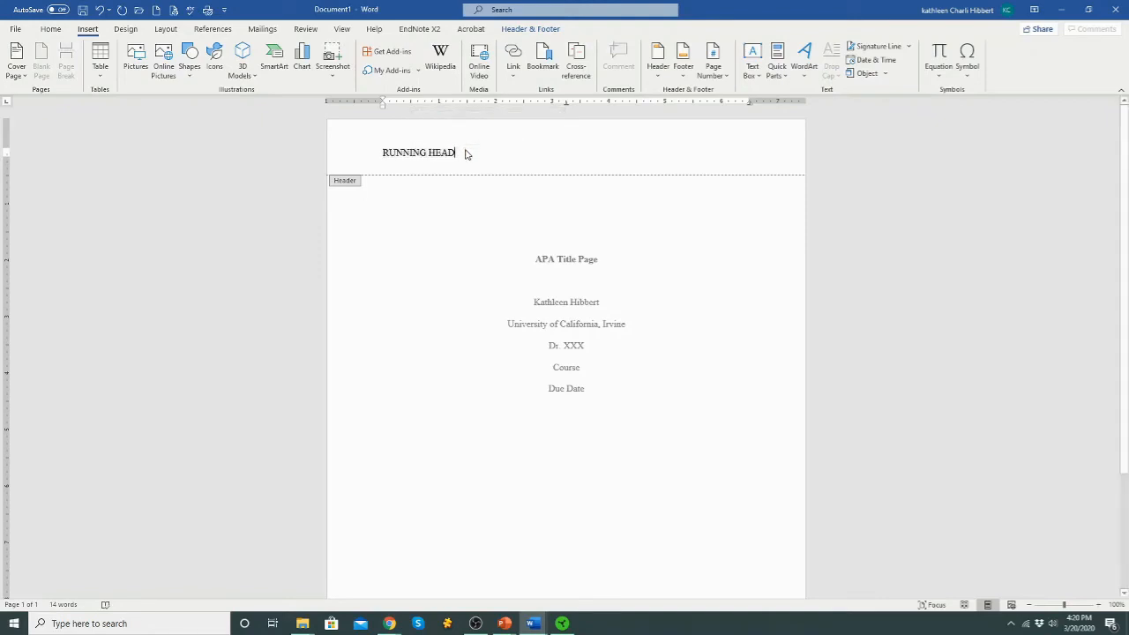
key(Tab)
key(Tab)
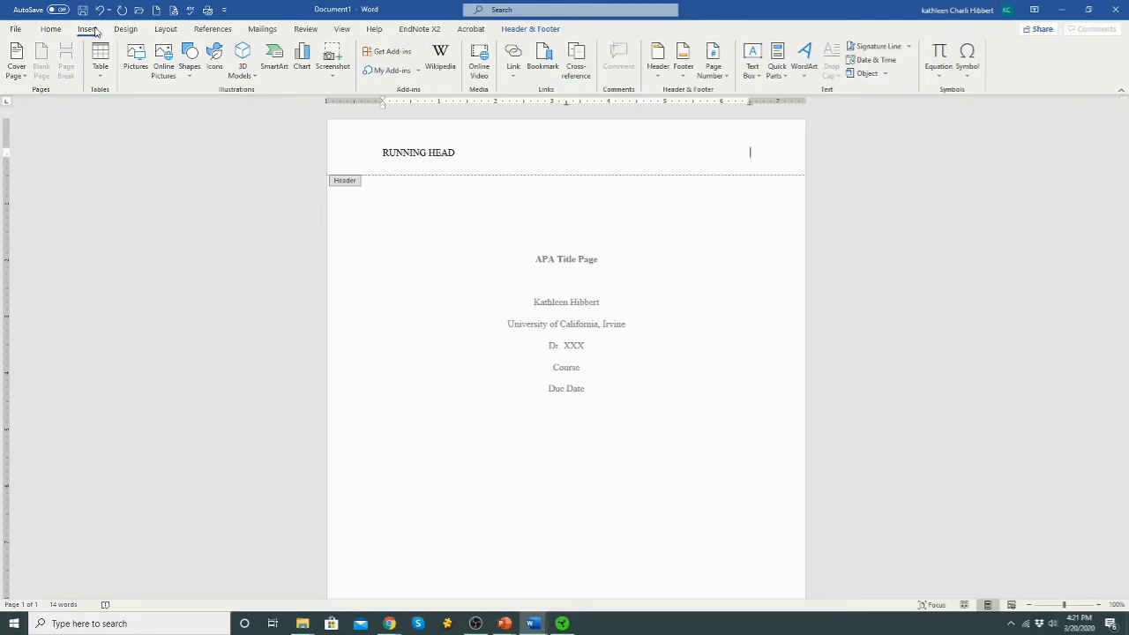
Insert a plain page number 1 at the header's right end and close the header
click(715, 75)
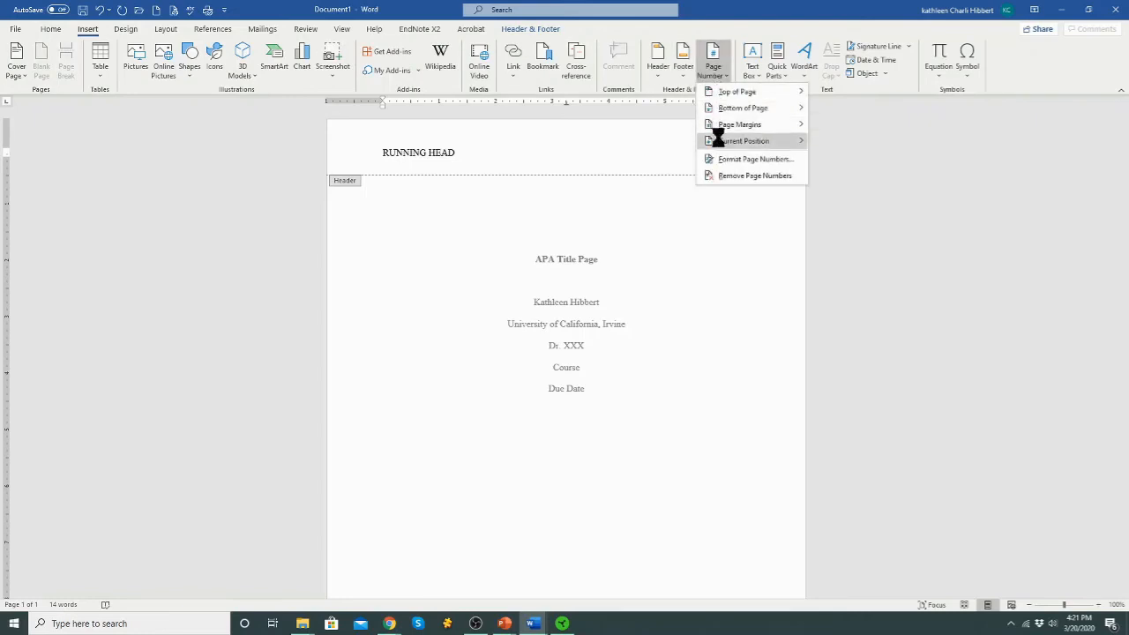
mouse_move(720, 143)
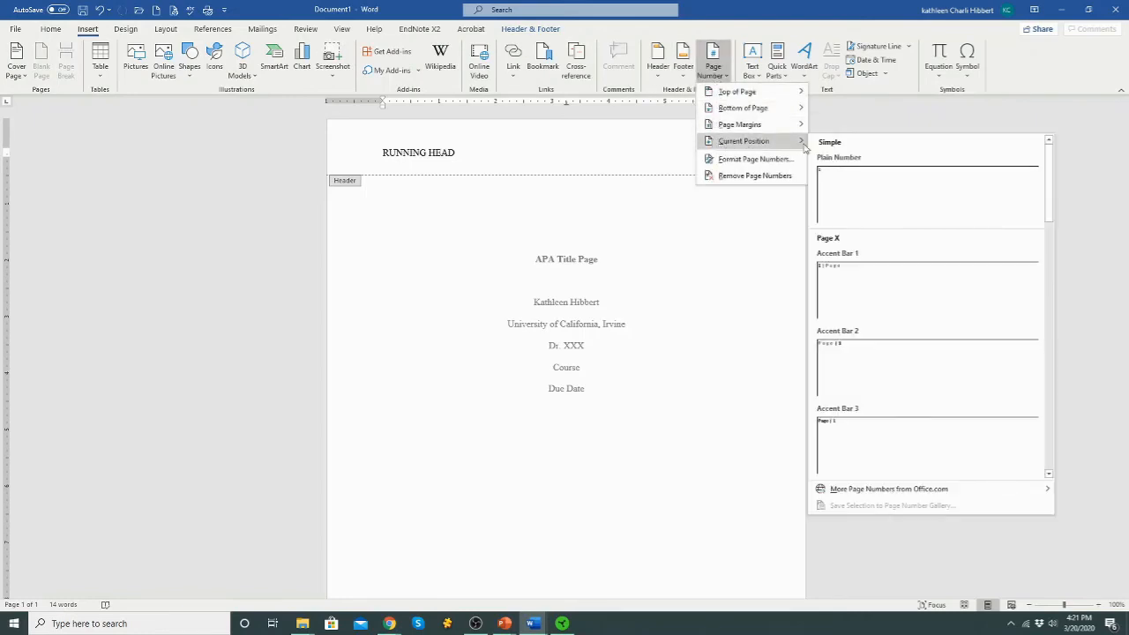
click(847, 199)
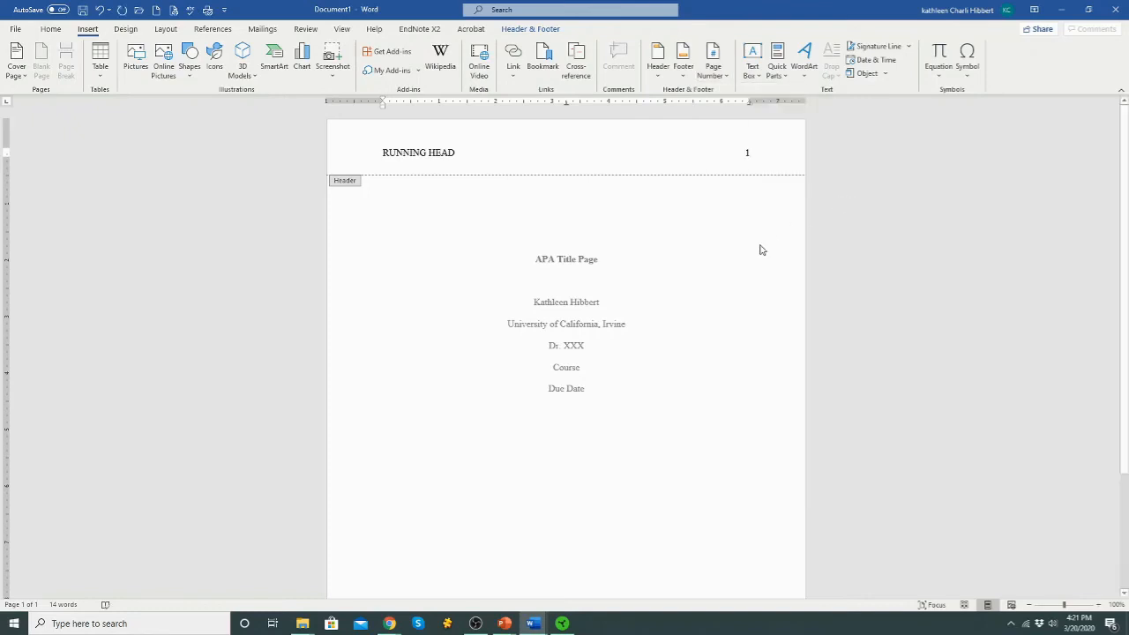
double_click(578, 262)
double_click(578, 261)
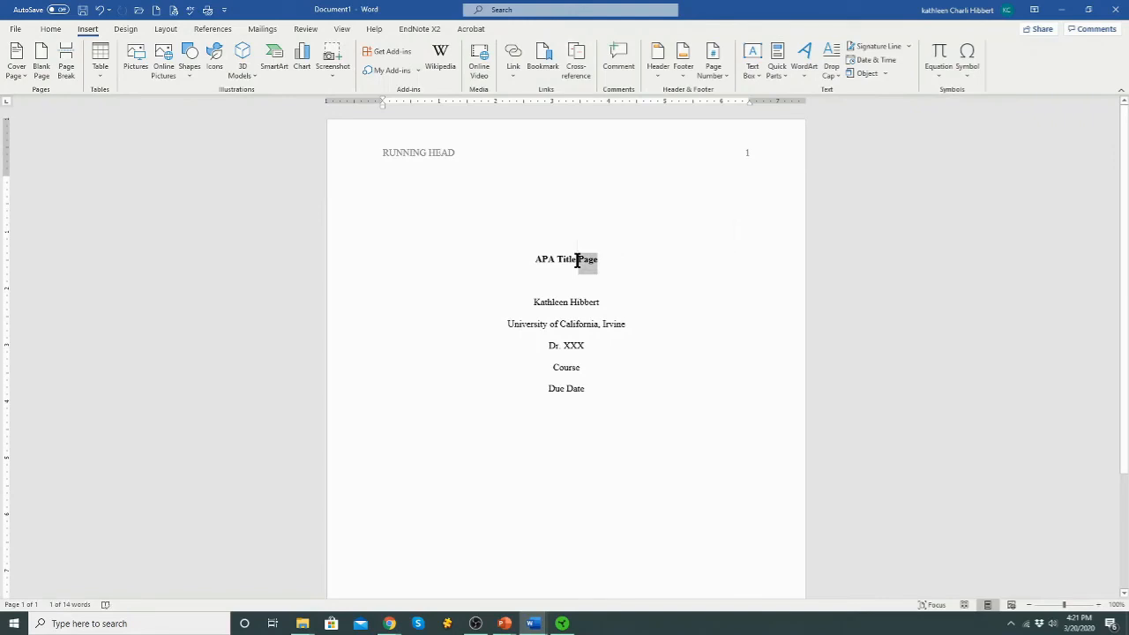
Copy the 'APA Title Page' line
triple_click(579, 263)
right_click(579, 263)
click(609, 286)
Add a page break after Due Date and paste the title at the top of page 2
scroll(567, 285, down, 3)
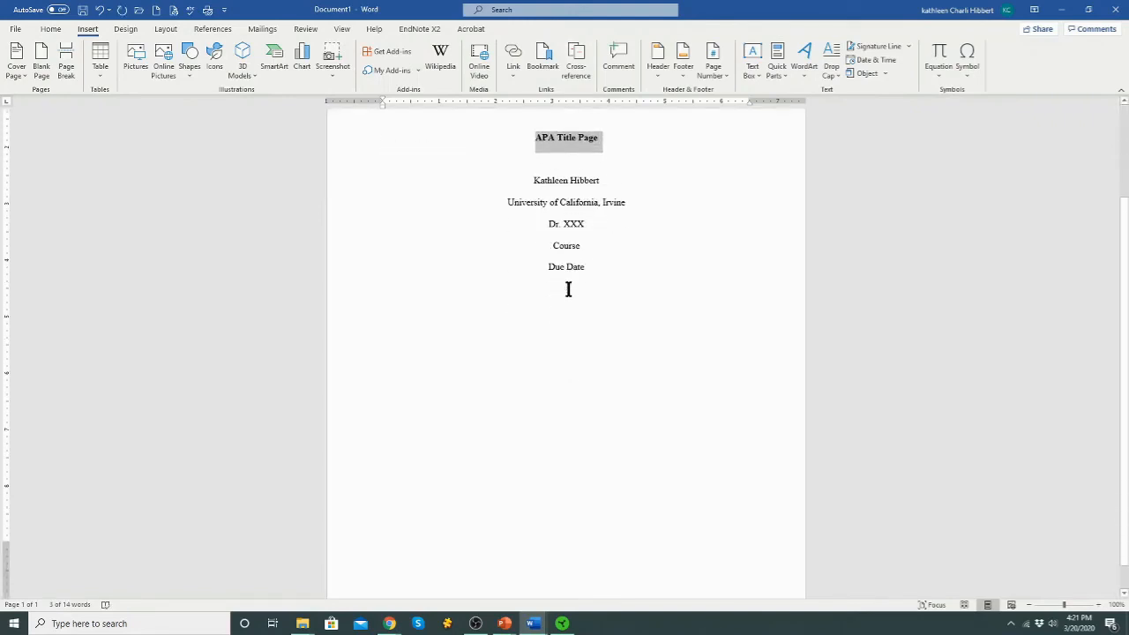
click(566, 327)
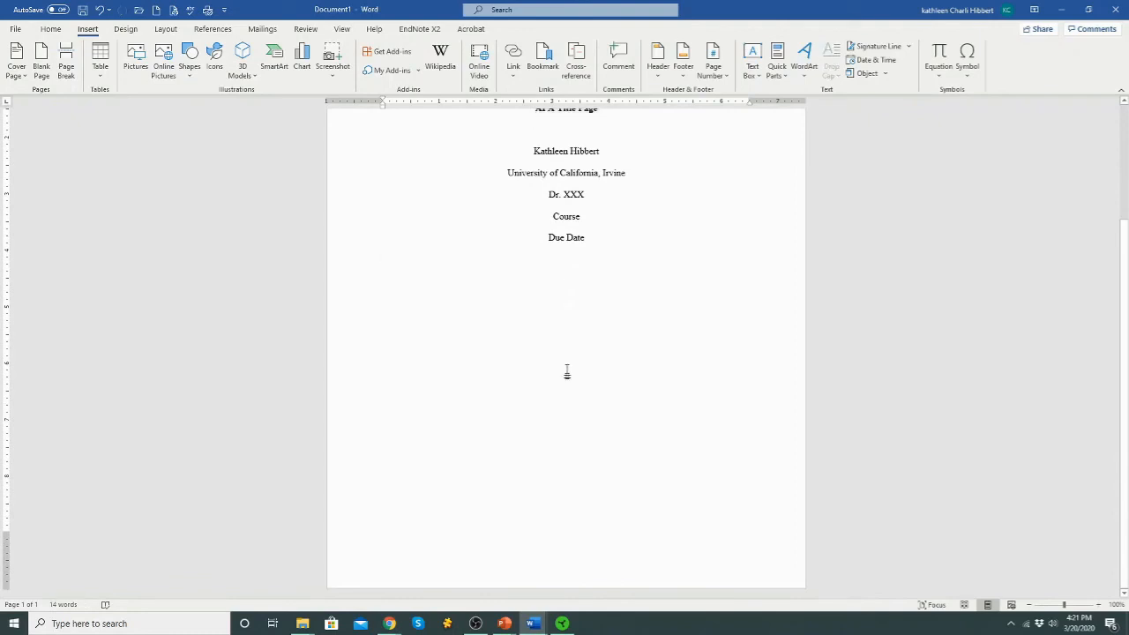
key(Return)
key(Return)
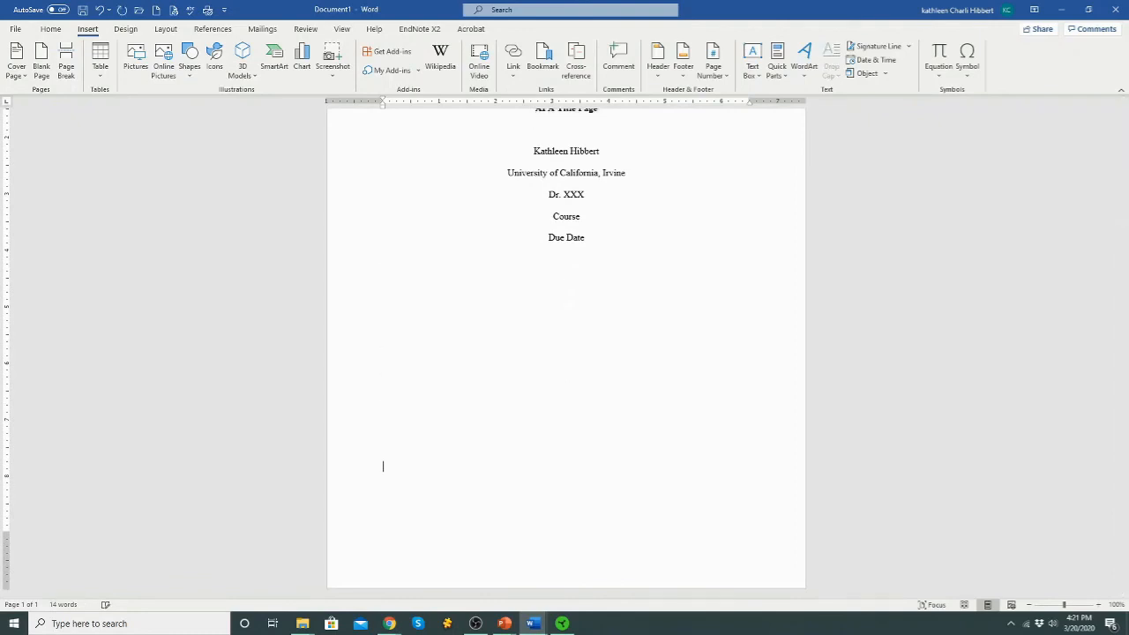
key(ctrl+Return)
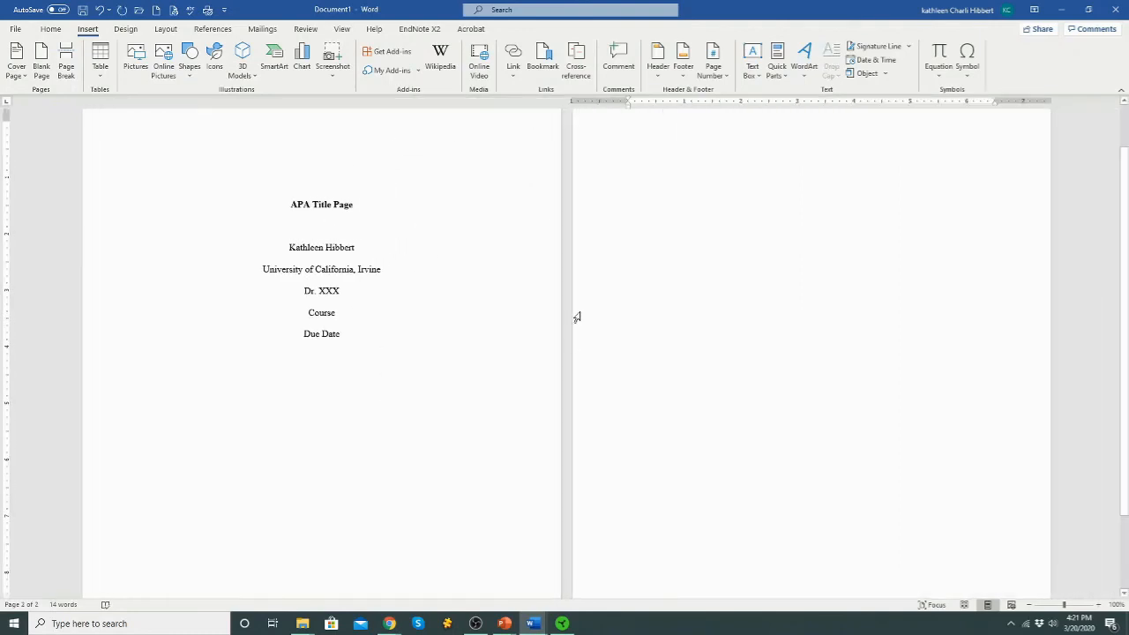
right_click(628, 127)
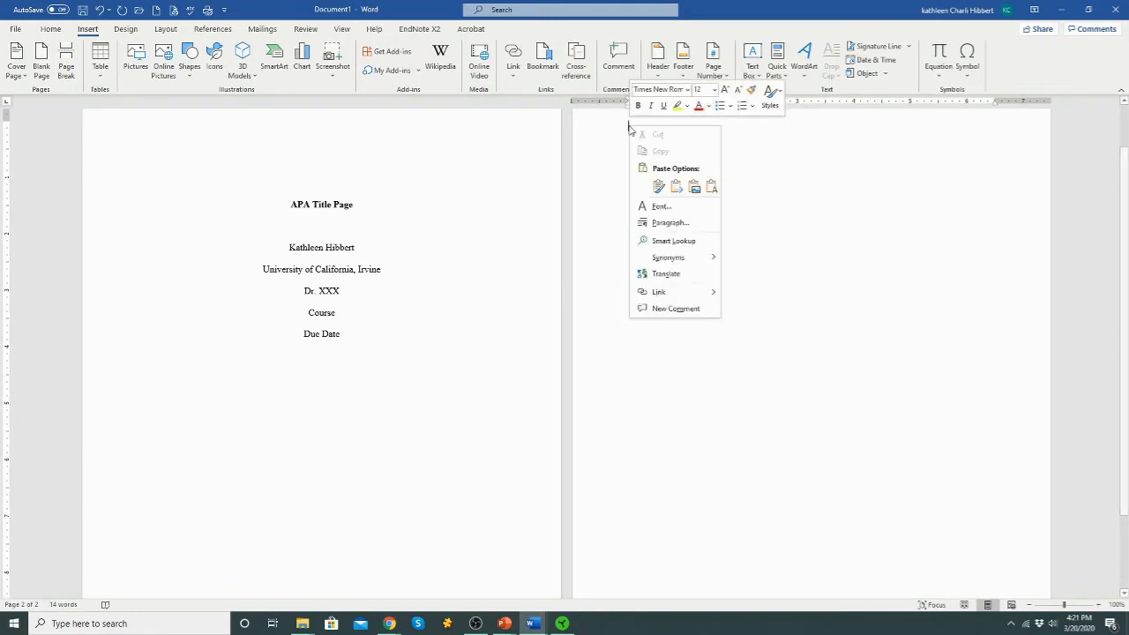
click(658, 186)
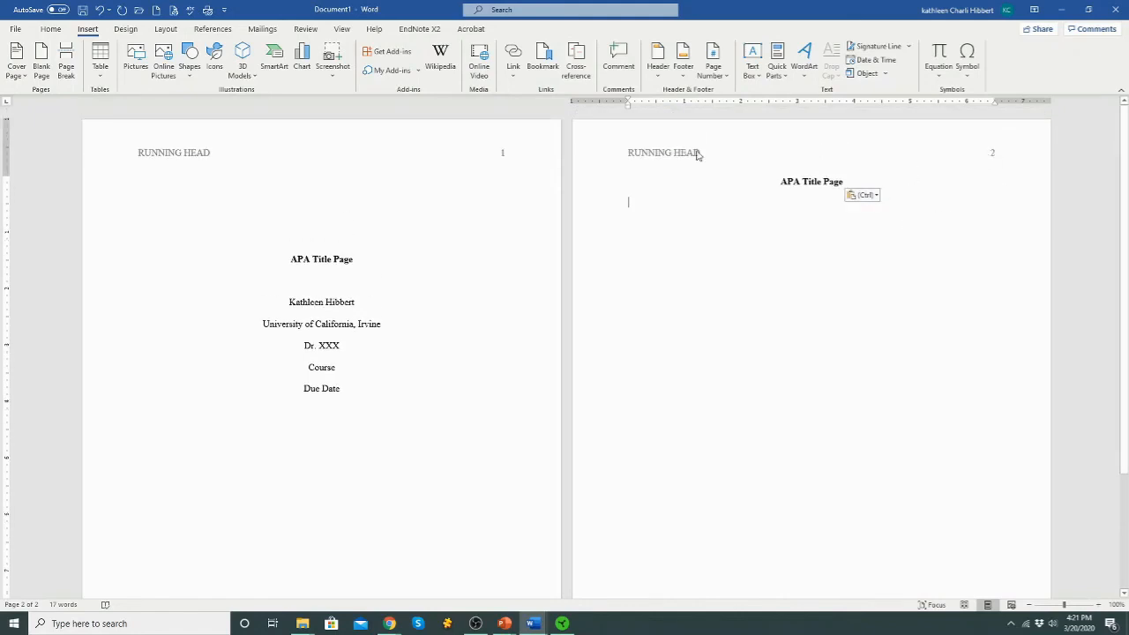
Delete 'RUNNING HEAD' from the header, keeping only the page number
double_click(199, 153)
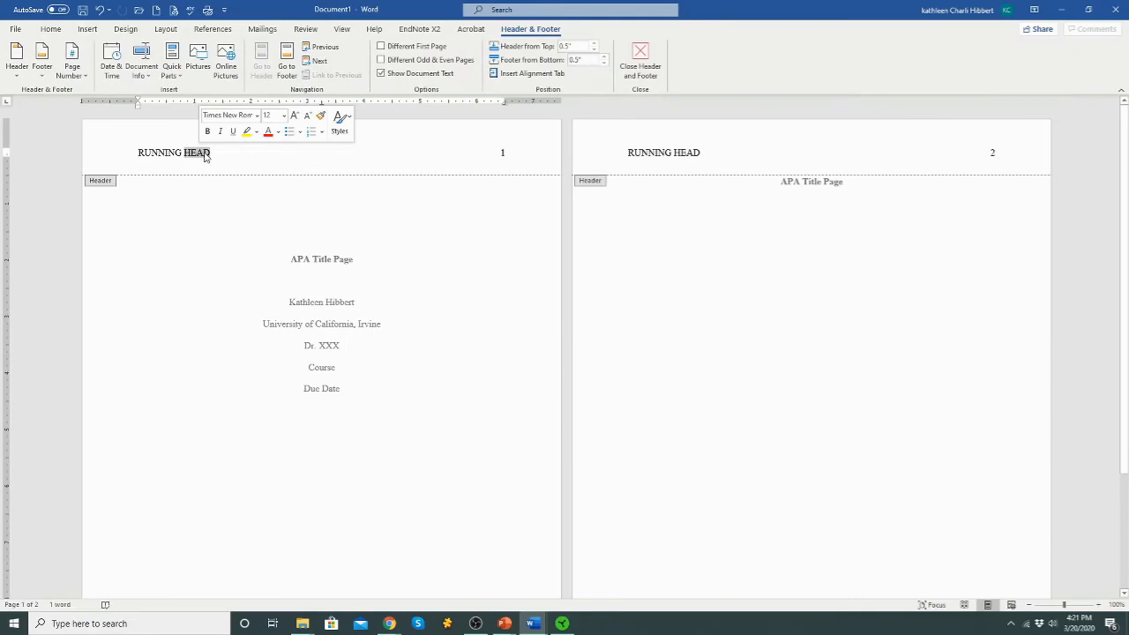
key(BackSpace)
key(BackSpace)
key(BackSpace)
key(BackSpace)
key(BackSpace)
key(BackSpace)
key(BackSpace)
key(BackSpace)
key(BackSpace)
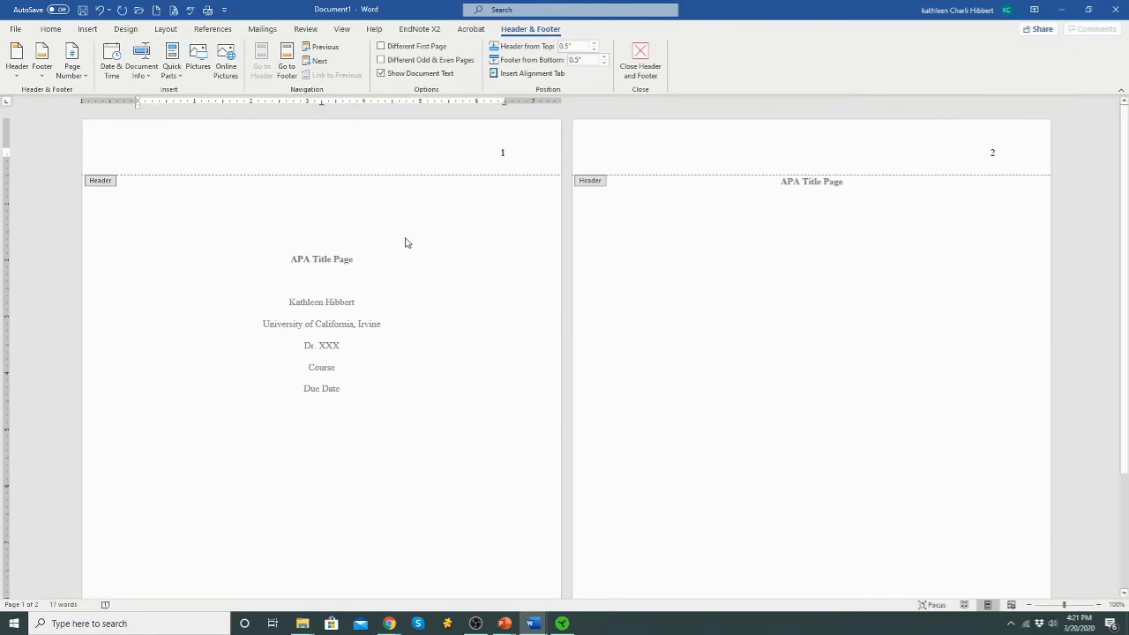
double_click(344, 264)
click(385, 303)
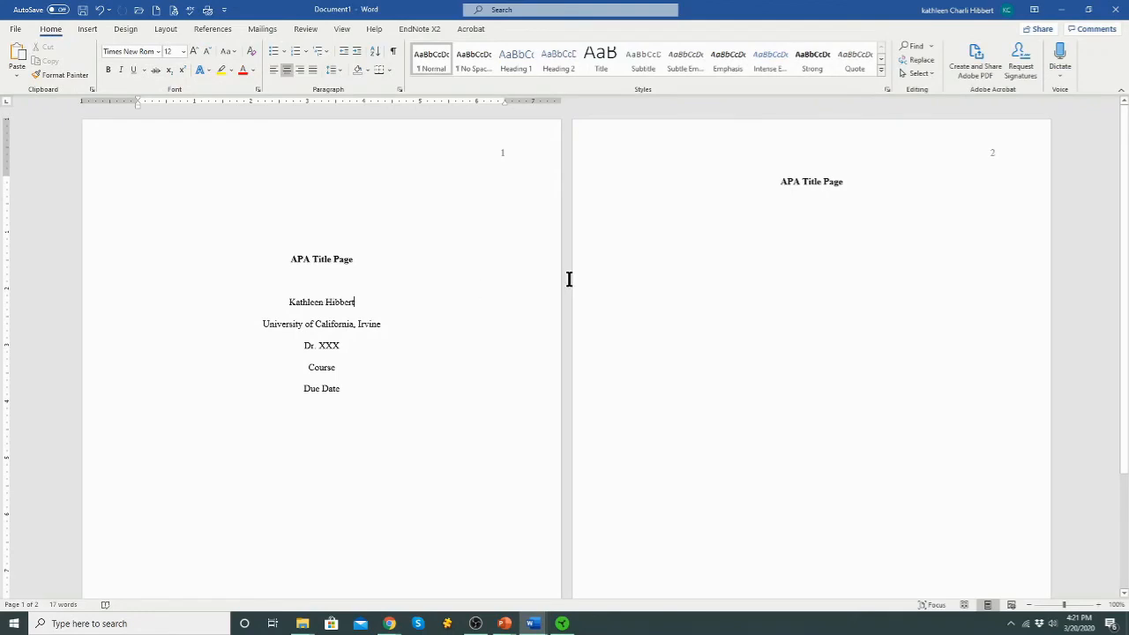
Open the Paragraph settings for the title line
scroll(815, 189, down, 1)
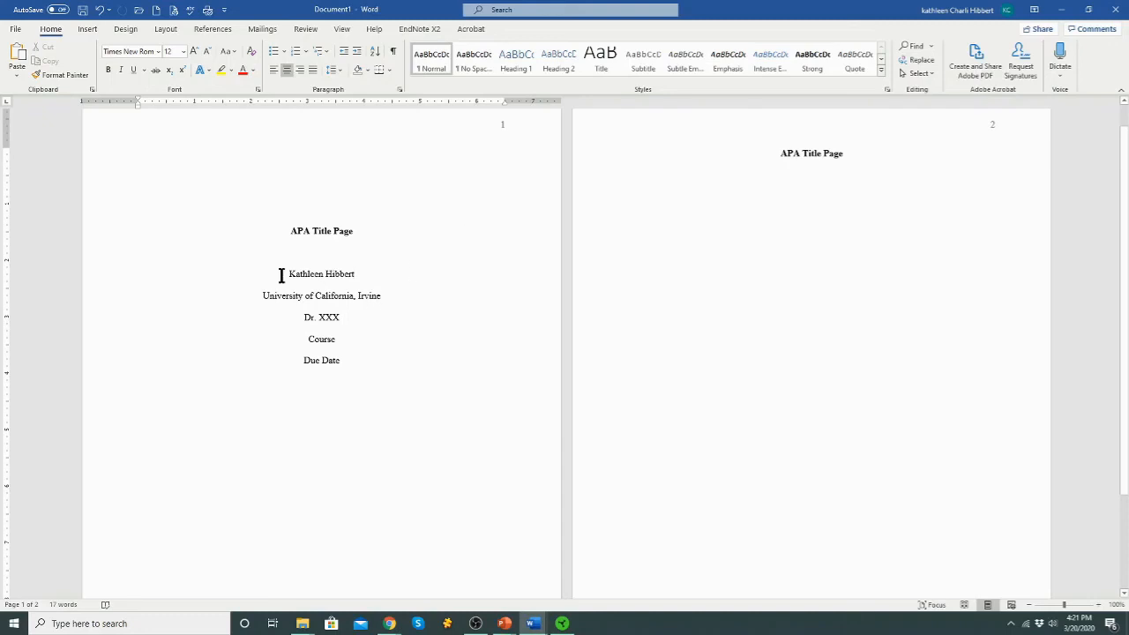
drag(261, 294, 336, 320)
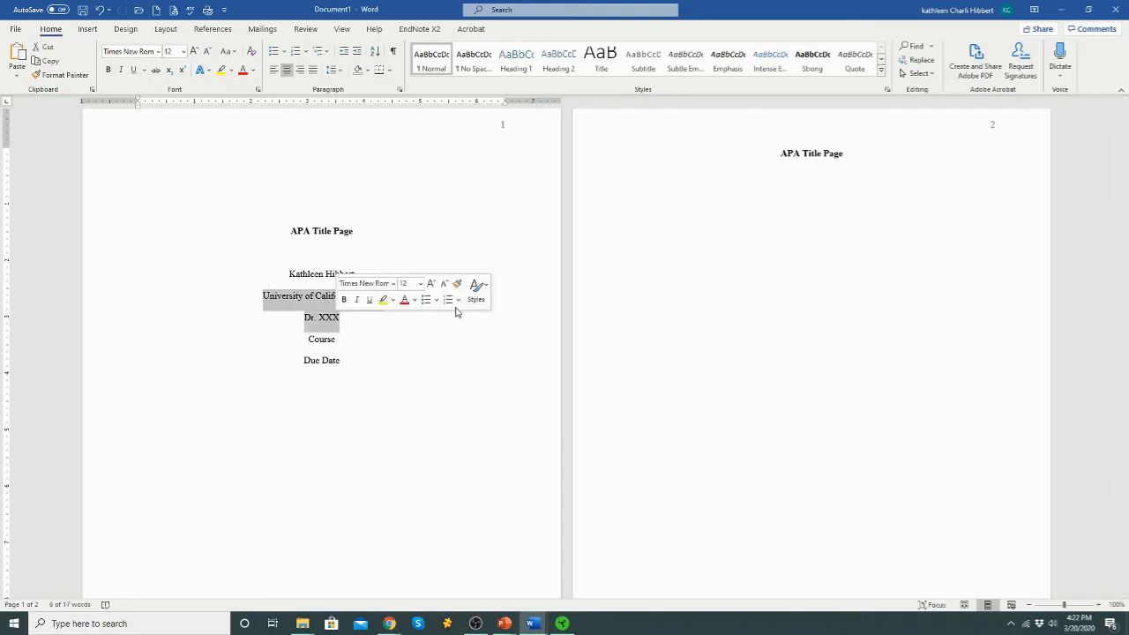
click(377, 232)
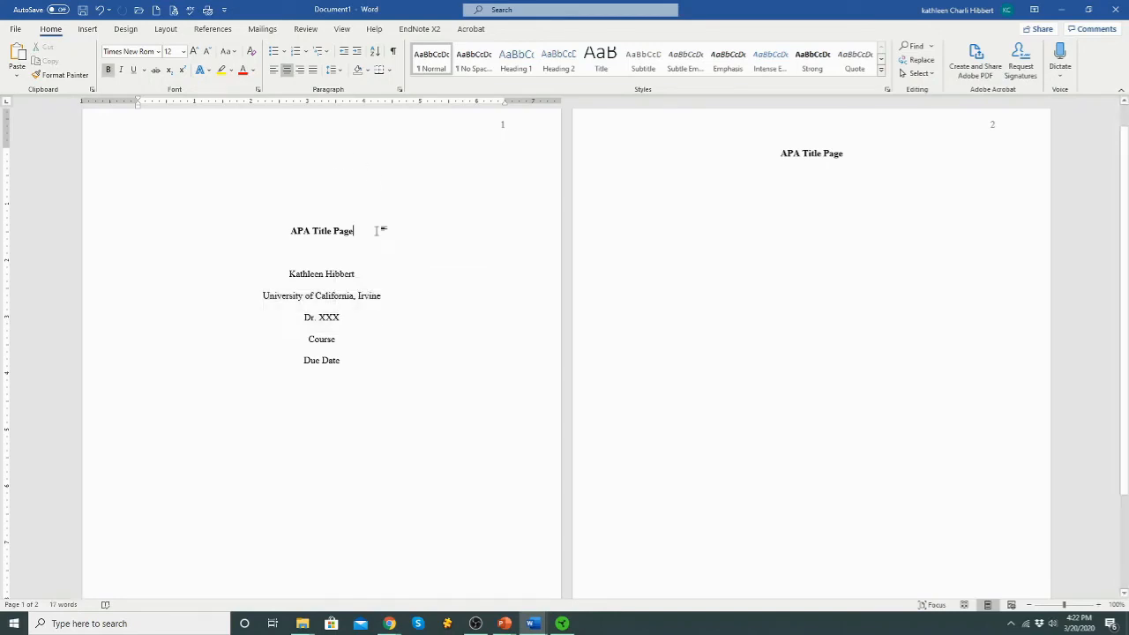
click(400, 89)
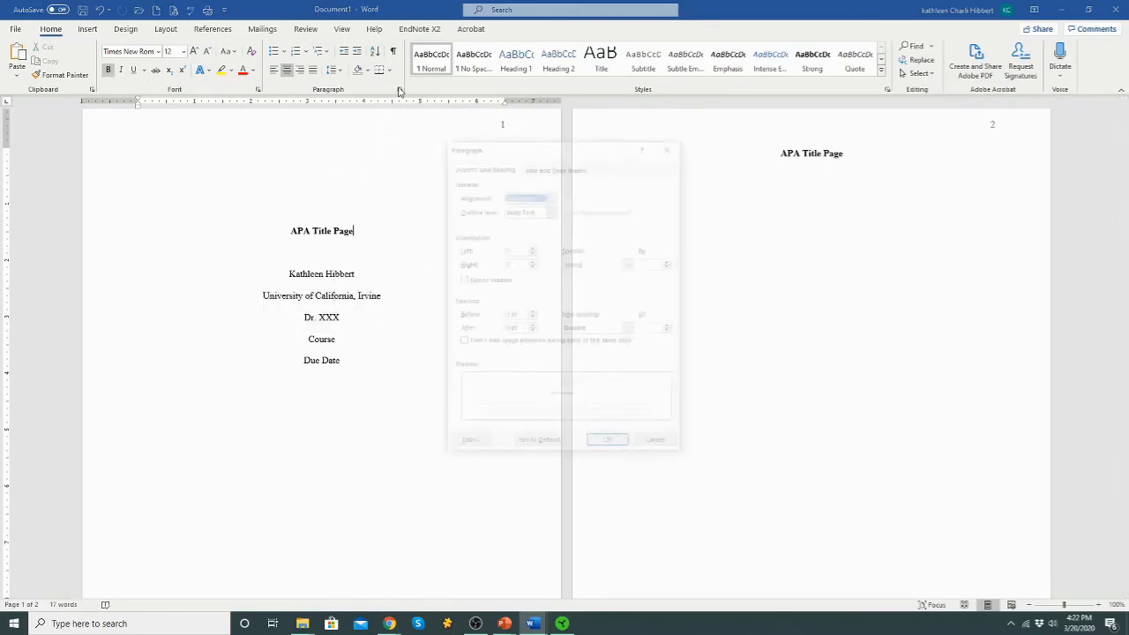
Set a Hanging special indent of 0.5" on the title paragraph and apply it
click(630, 264)
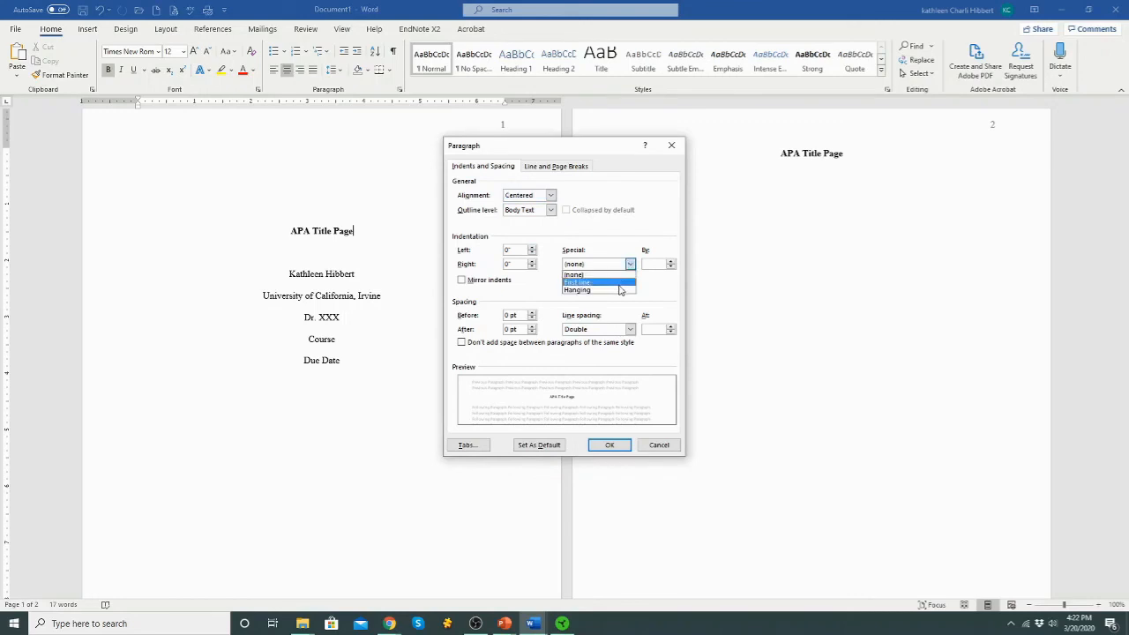
click(618, 290)
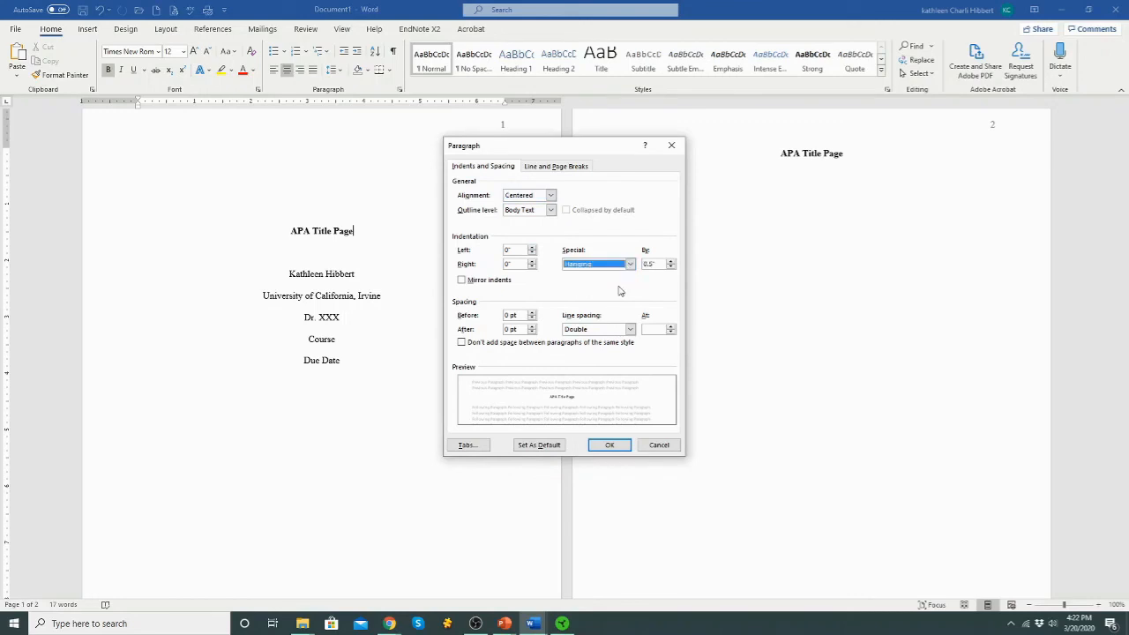
click(612, 444)
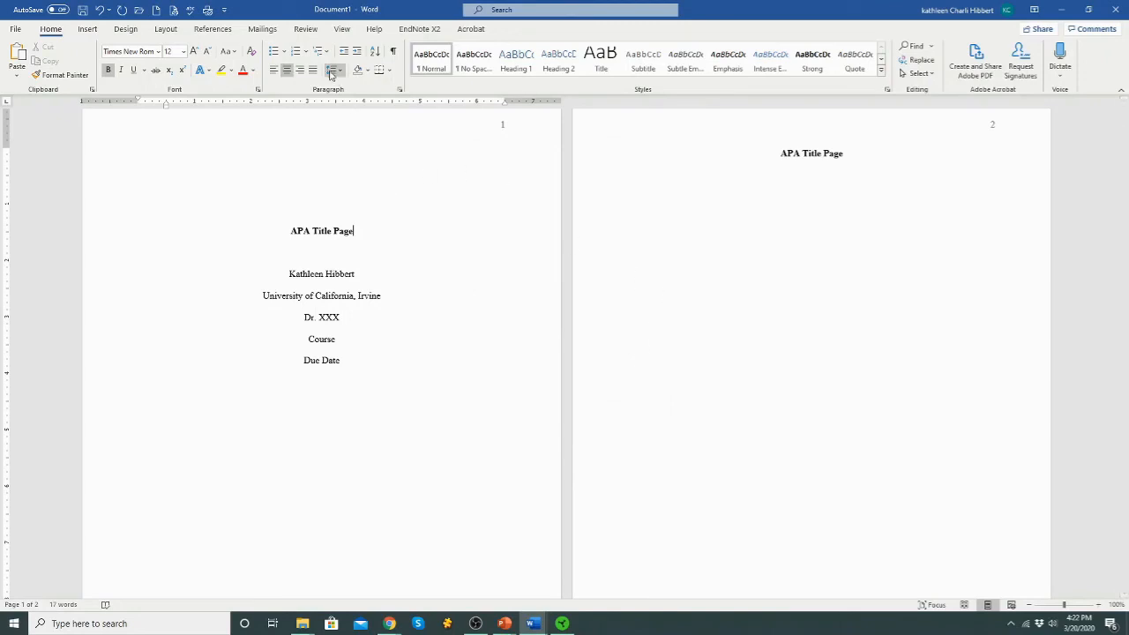
click(345, 364)
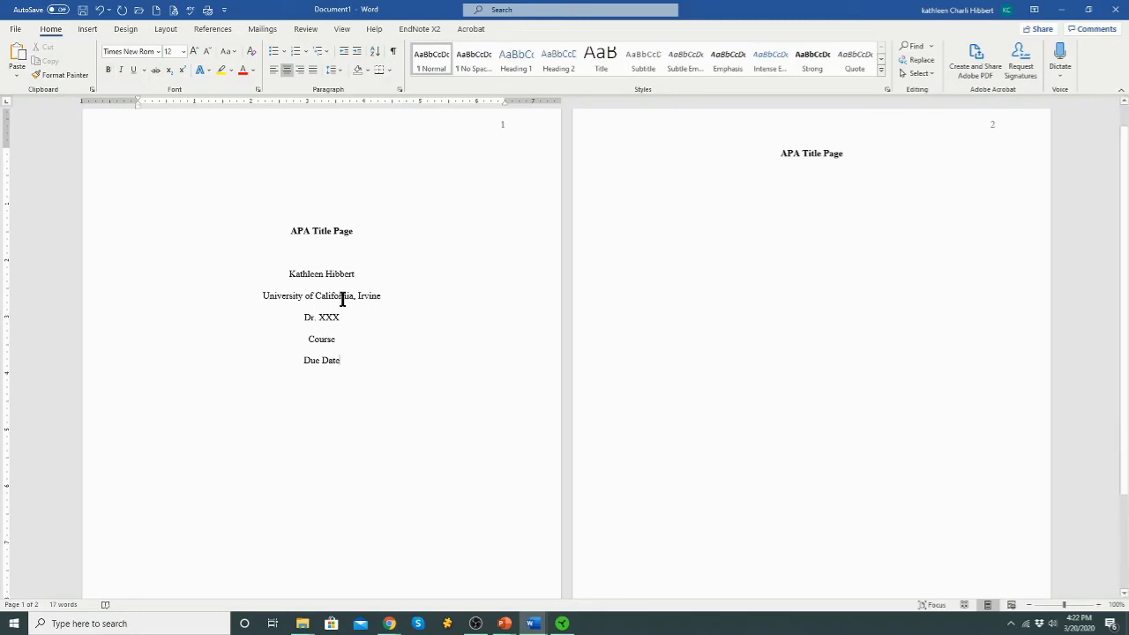
scroll(491, 446, down, 2)
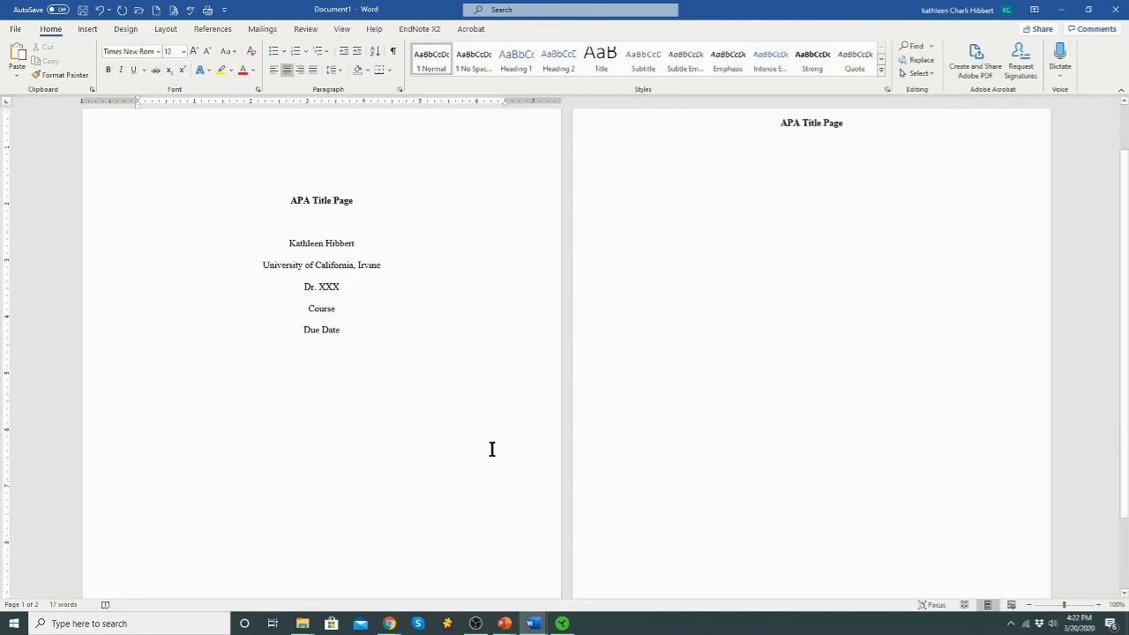
scroll(491, 449, up, 3)
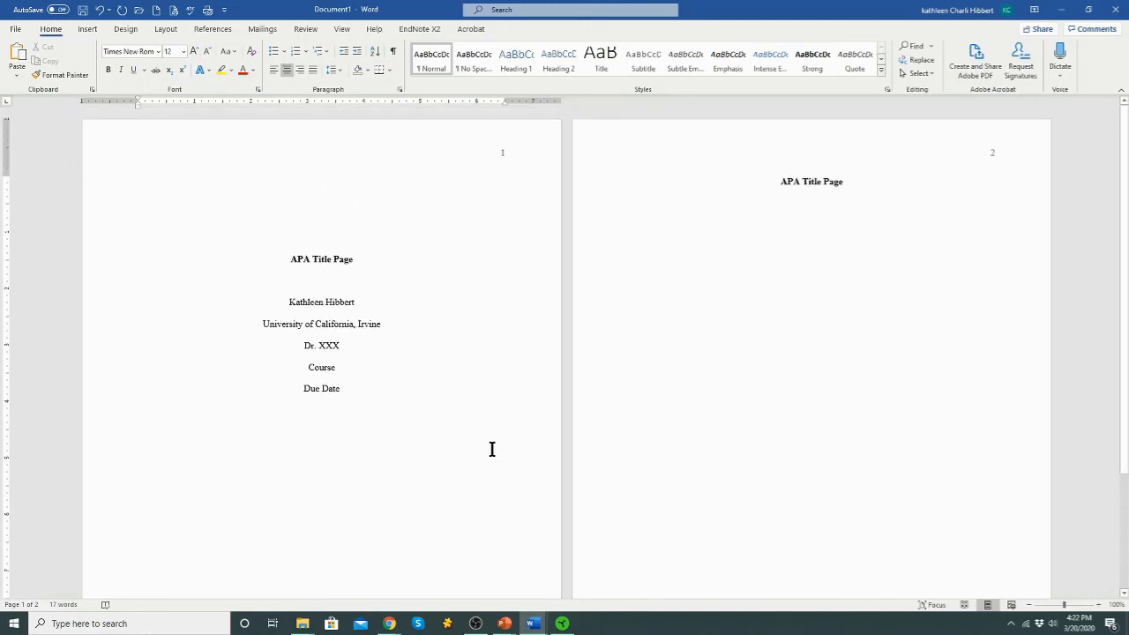